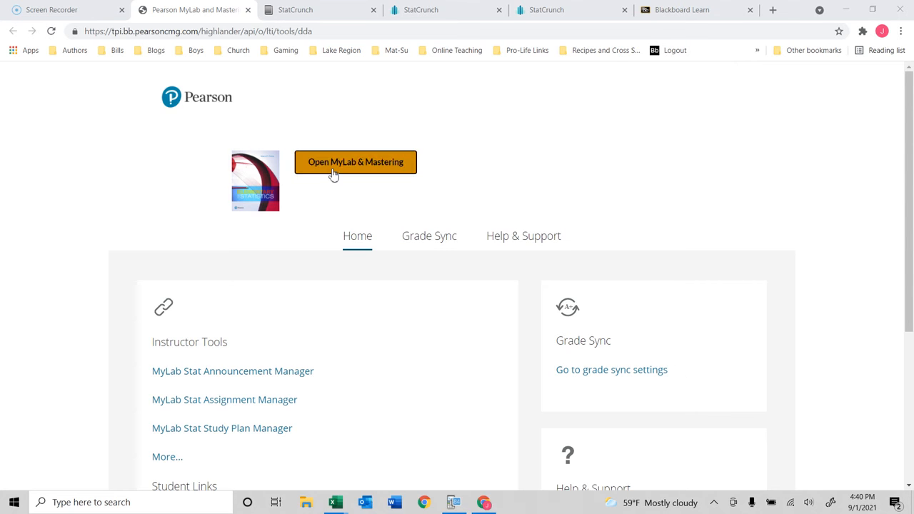
Step: Look over the Pearson MyLab and Mastering page and open the MyLab Statistics course from it
{"action": "scroll", "coordinate": [286, 300], "scroll_direction": "down", "scroll_amount": 3}
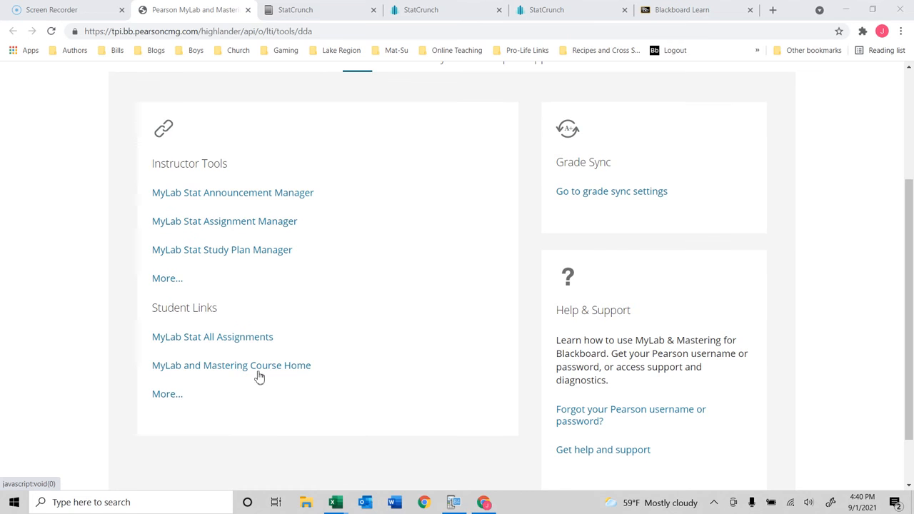
{"action": "scroll", "coordinate": [286, 322], "scroll_direction": "up", "scroll_amount": 3}
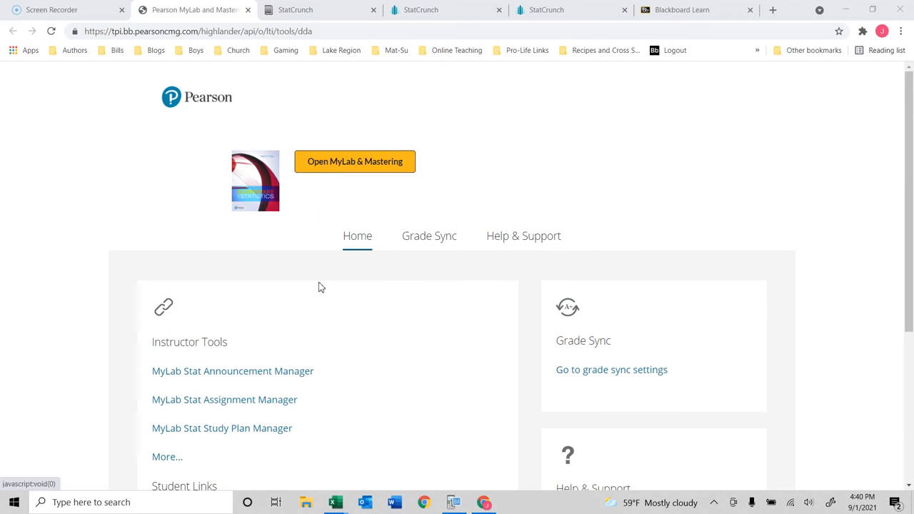
{"action": "left_click", "coordinate": [296, 11]}
{"action": "left_click", "coordinate": [196, 11]}
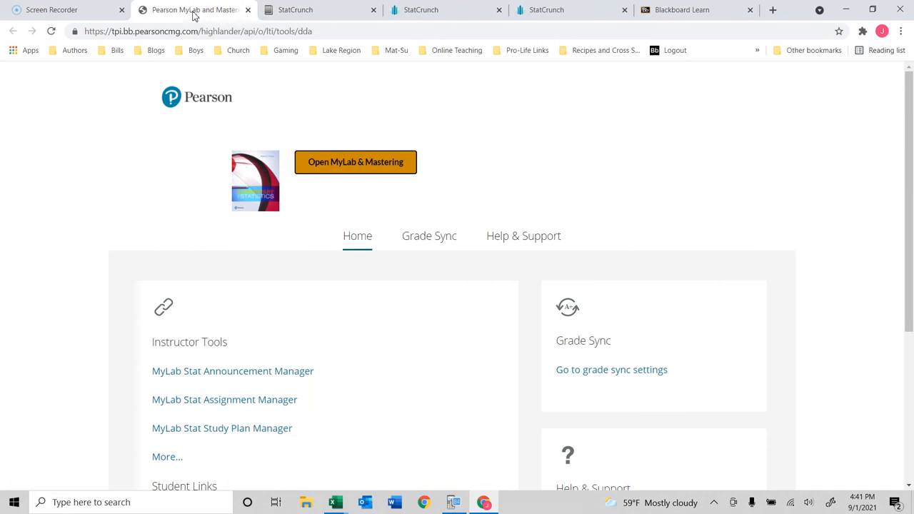
{"action": "left_click", "coordinate": [308, 11]}
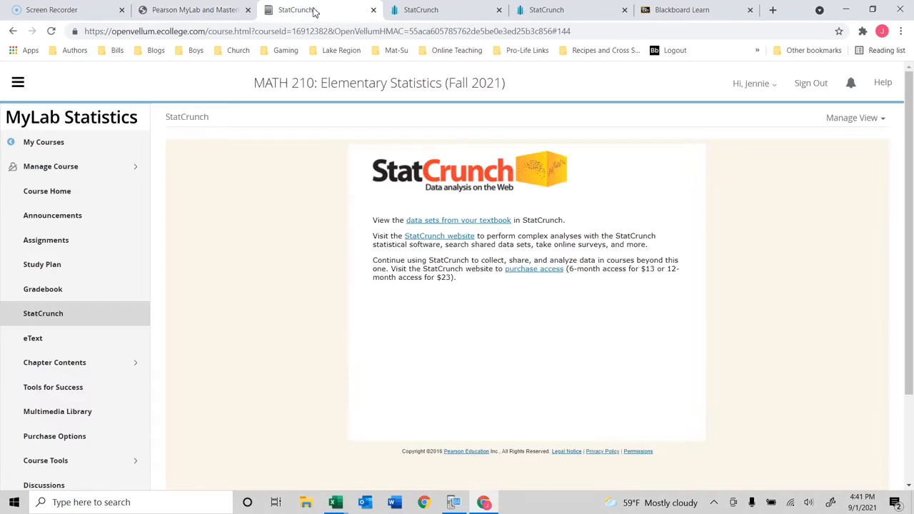
{"action": "left_click", "coordinate": [163, 11]}
{"action": "left_click", "coordinate": [353, 163]}
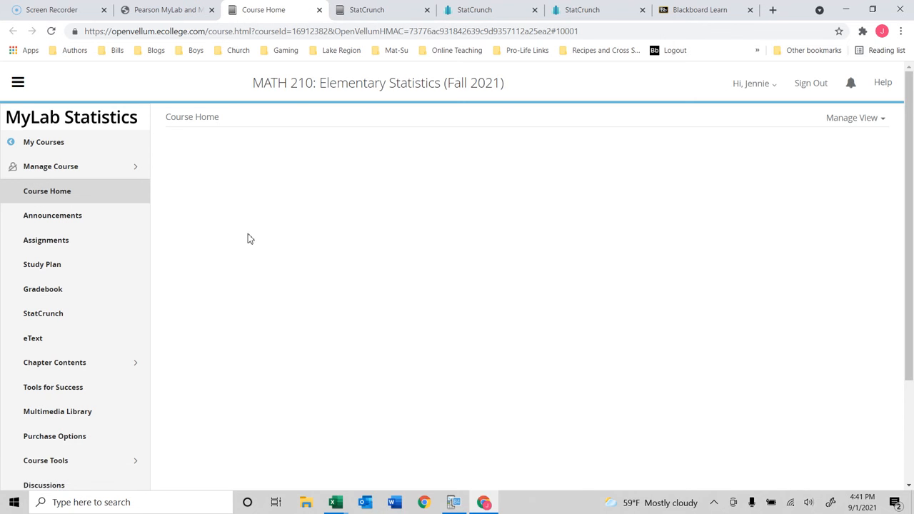
Step: Open the course's StatCrunch page in place of the older duplicate tab, and switch to the blank StatCrunch data table
{"action": "left_click", "coordinate": [41, 321]}
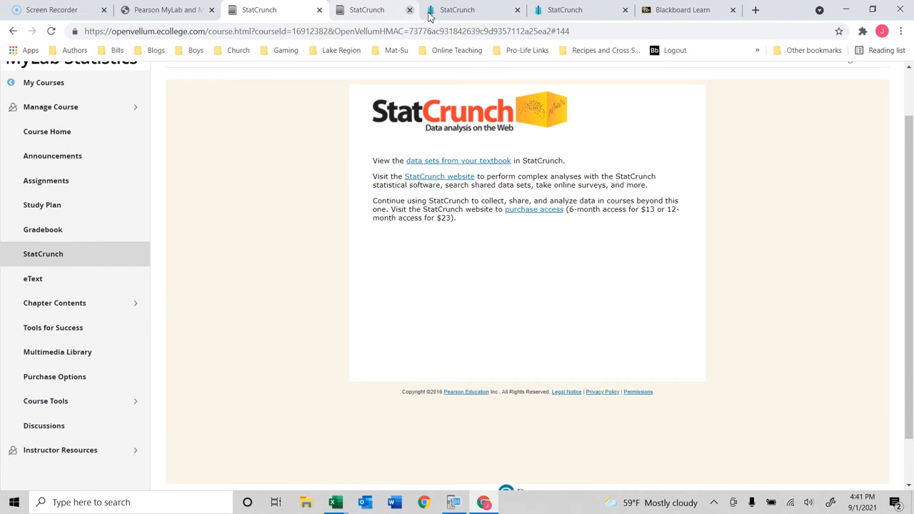
{"action": "left_click", "coordinate": [427, 12]}
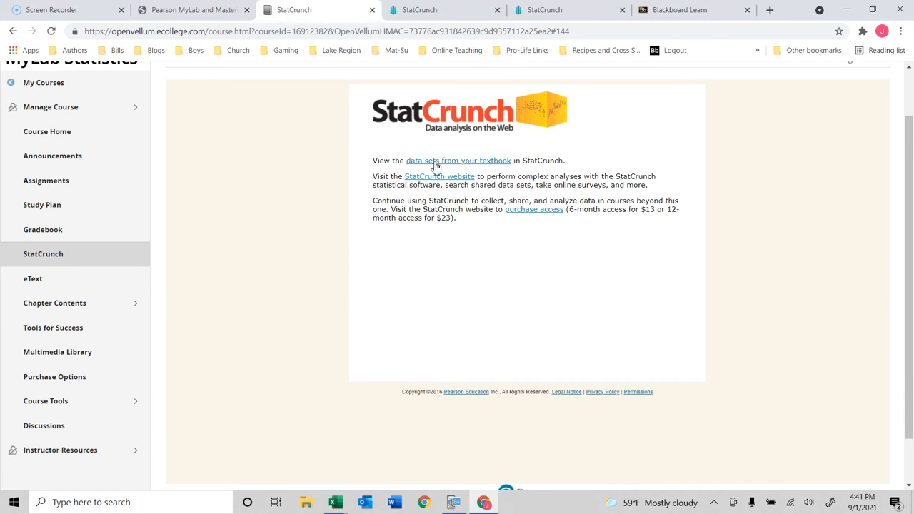
{"action": "left_click", "coordinate": [440, 10]}
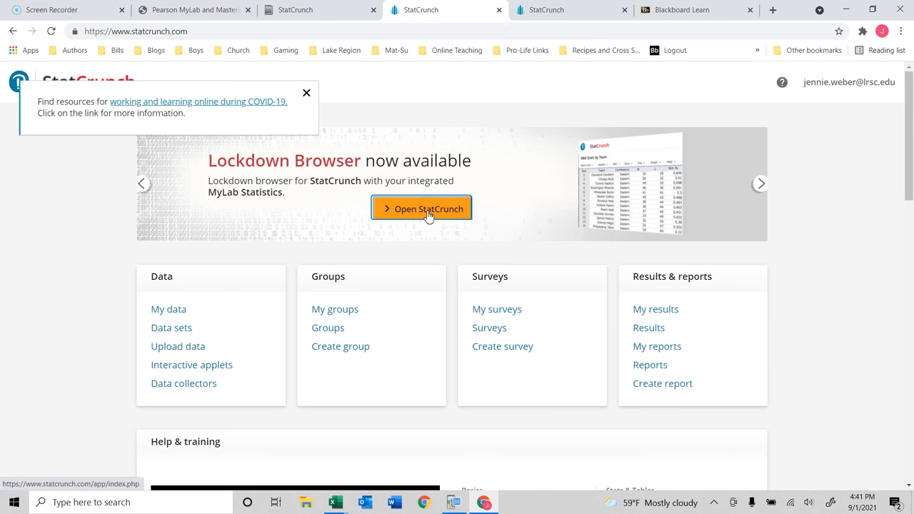
{"action": "left_click", "coordinate": [562, 10]}
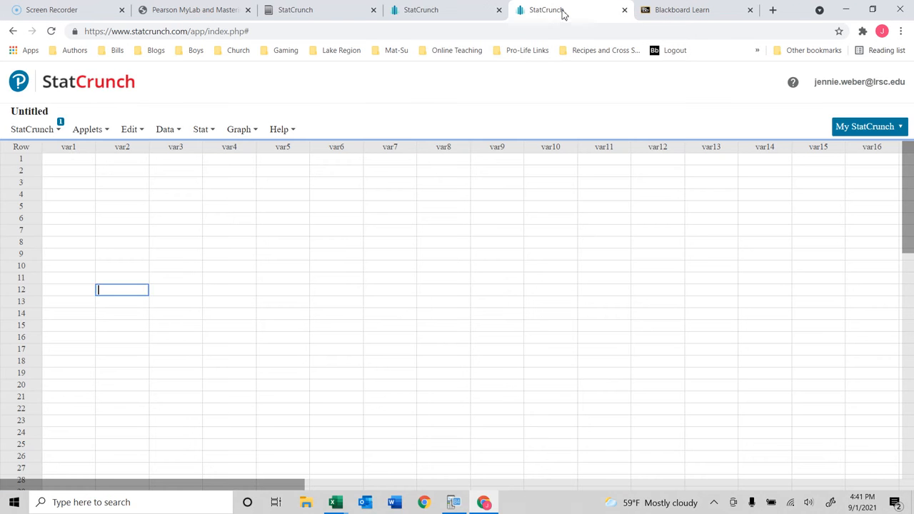
Step: Enter 189 in row 1 of the var1 column
{"action": "left_click", "coordinate": [76, 158]}
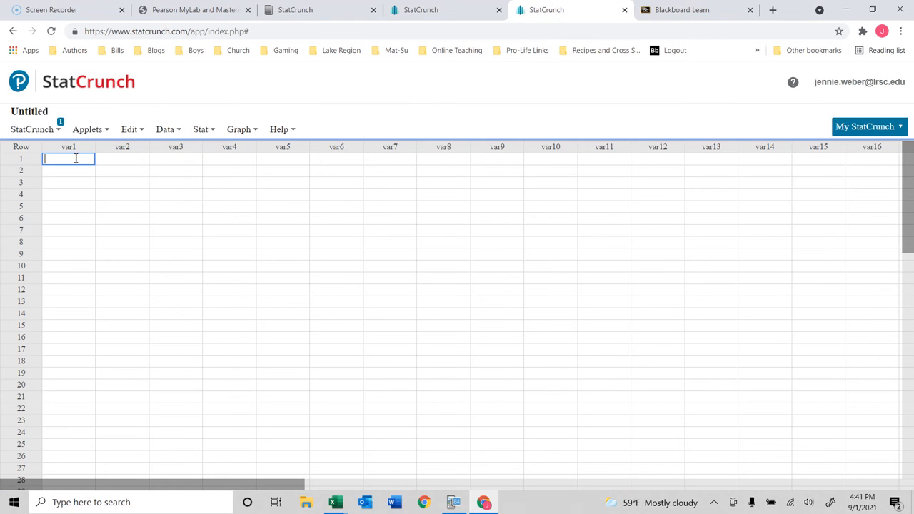
{"action": "type", "text": "189"}
{"action": "key", "text": "Return"}
Step: Enter 254235, 225190, 305, 195, 202, 190 and 305 in rows 2 to 8 of var1
{"action": "type", "text": "24"}
{"action": "left_click", "coordinate": [76, 158]}
{"action": "key", "text": "Return"}
{"action": "type", "text": "254235"}
{"action": "key", "text": "Return"}
{"action": "type", "text": "224"}
{"action": "key", "text": "Return"}
{"action": "key", "text": "Up"}
{"action": "type", "text": "225190"}
{"action": "key", "text": "Return"}
{"action": "type", "text": "305"}
{"action": "key", "text": "Return"}
{"action": "type", "text": "195"}
{"action": "key", "text": "Return"}
{"action": "type", "text": "202"}
{"action": "key", "text": "Return"}
{"action": "type", "text": "1"}
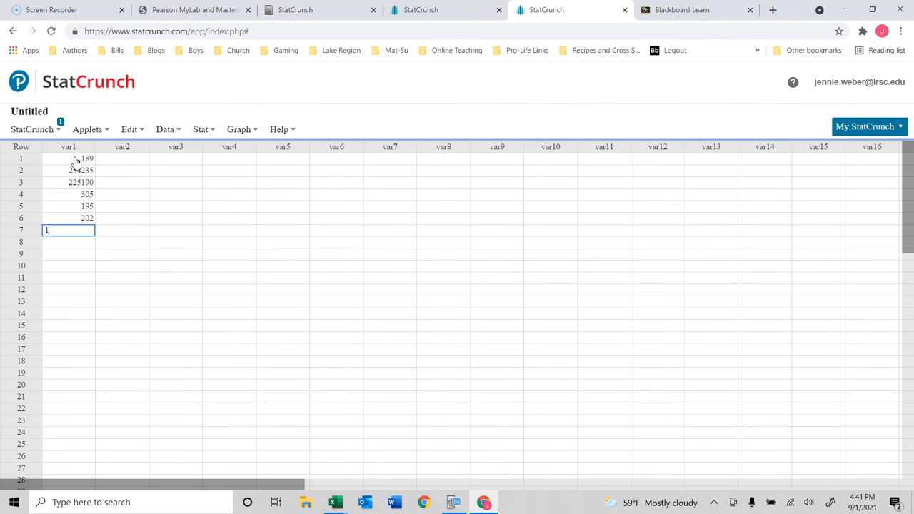
{"action": "type", "text": "90"}
{"action": "key", "text": "Return"}
{"action": "type", "text": "305"}
{"action": "key", "text": "Up"}
{"action": "key", "text": "Up"}
{"action": "key", "text": "Up"}
{"action": "key", "text": "Up"}
{"action": "key", "text": "Up"}
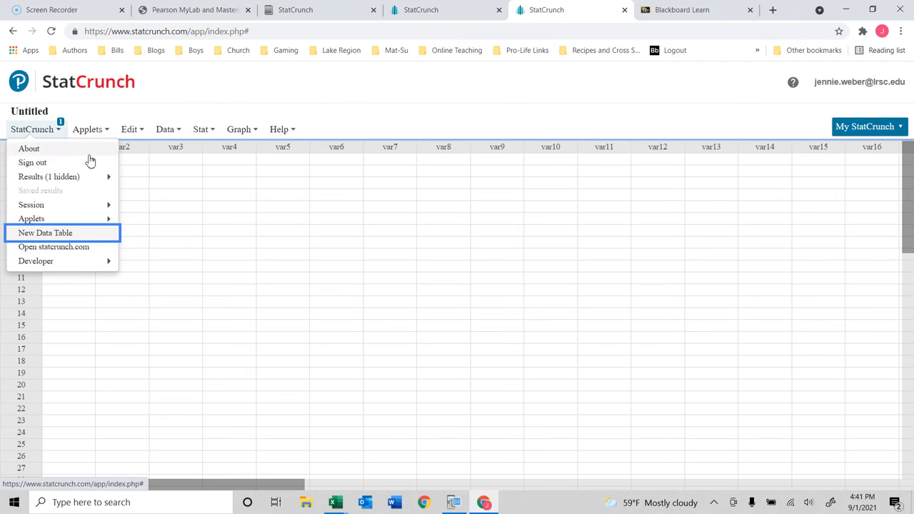
{"action": "left_click", "coordinate": [178, 179]}
Step: Shorten the row 2 entry of var1 to 25 and replace the row 3 entry with 235
{"action": "left_click", "coordinate": [86, 171]}
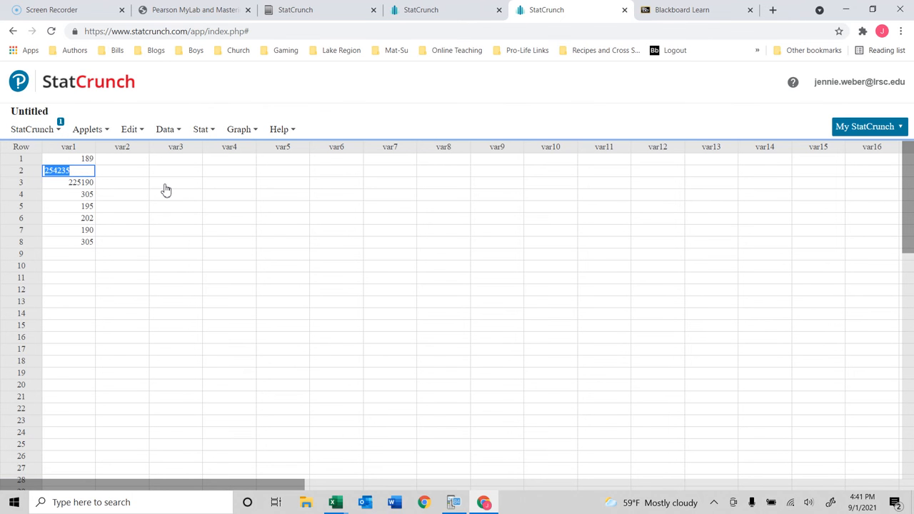
{"action": "type", "text": "254235"}
{"action": "key", "text": "BackSpace"}
{"action": "key", "text": "BackSpace"}
{"action": "key", "text": "BackSpace"}
{"action": "key", "text": "BackSpace"}
{"action": "key", "text": "Return"}
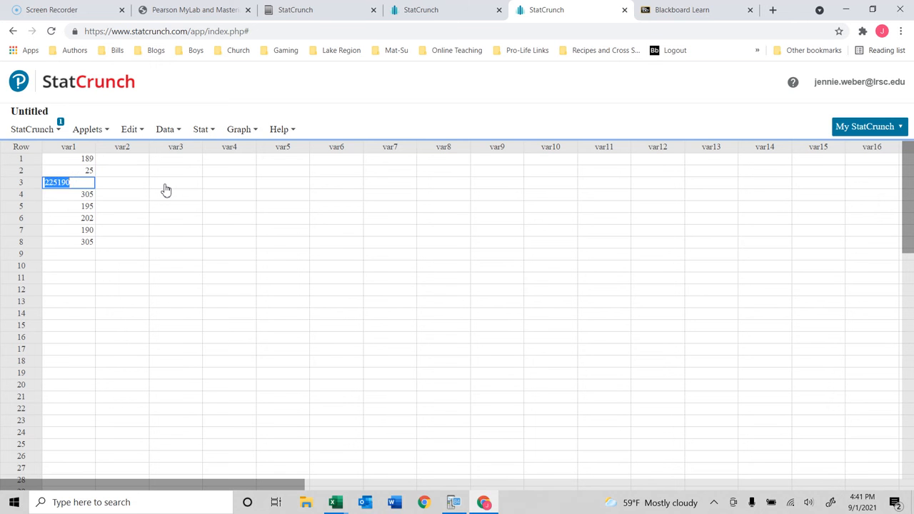
{"action": "type", "text": "235"}
{"action": "key", "text": "Return"}
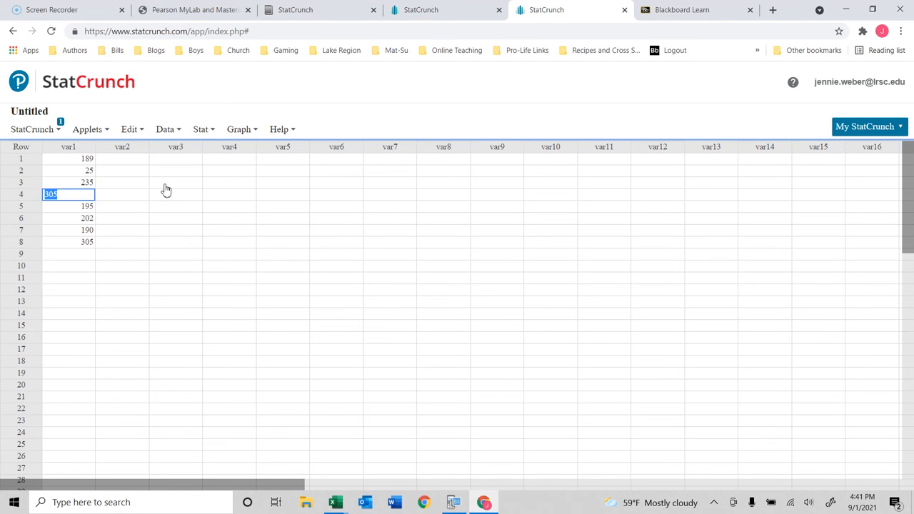
Step: Complete the row 2 entry of var1 as 254, keeping row 3 as entered
{"action": "key", "text": "Up"}
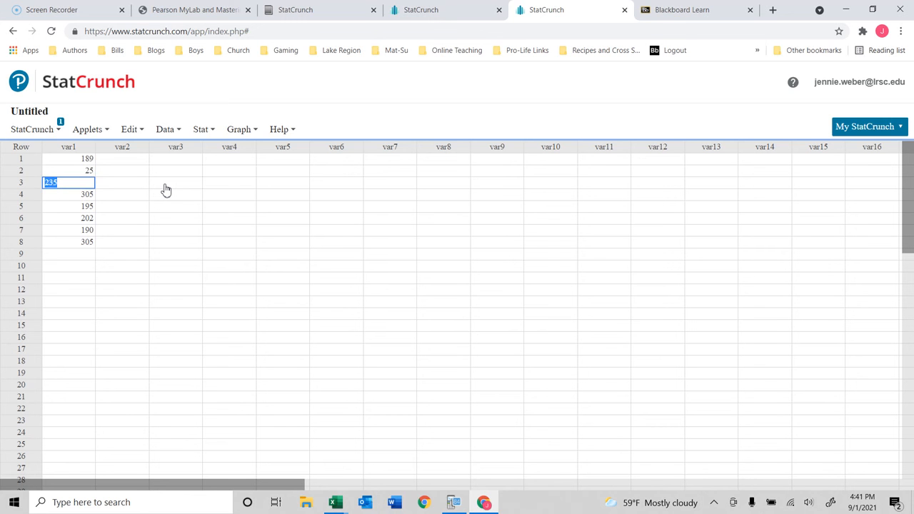
{"action": "key", "text": "Up"}
{"action": "key", "text": "Right"}
{"action": "type", "text": "4"}
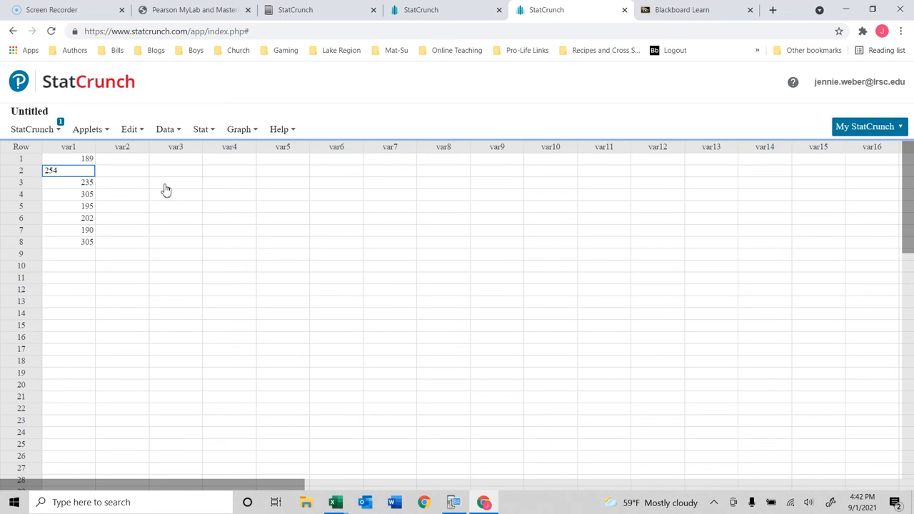
{"action": "key", "text": "Return"}
{"action": "key", "text": "Right"}
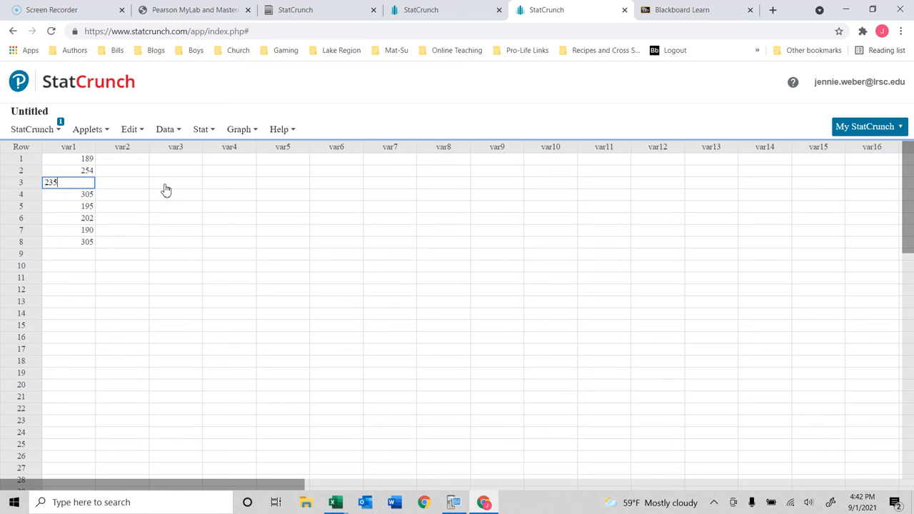
{"action": "key", "text": "Return"}
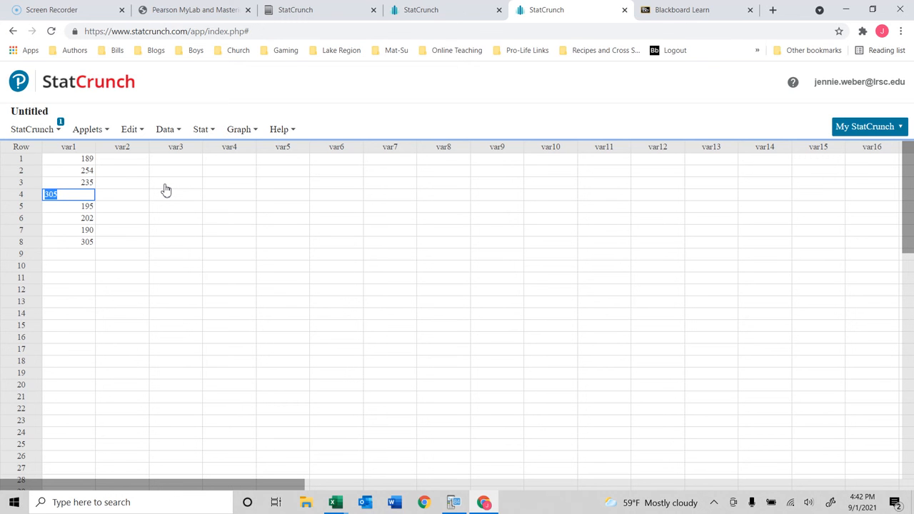
Step: Overwrite rows 4 to 8 of var1 with 225, 190, 305, 195 and 202
{"action": "type", "text": "225"}
{"action": "key", "text": "Return"}
{"action": "type", "text": "190"}
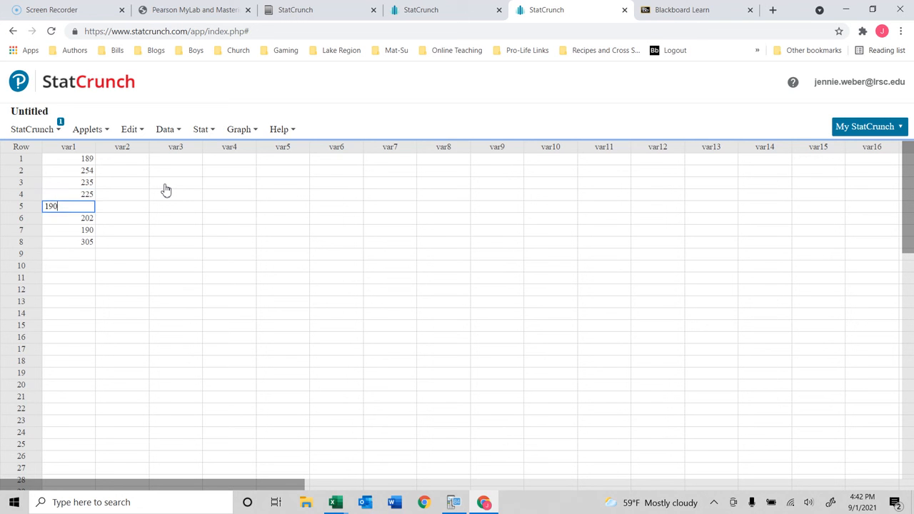
{"action": "key", "text": "Return"}
{"action": "type", "text": "305"}
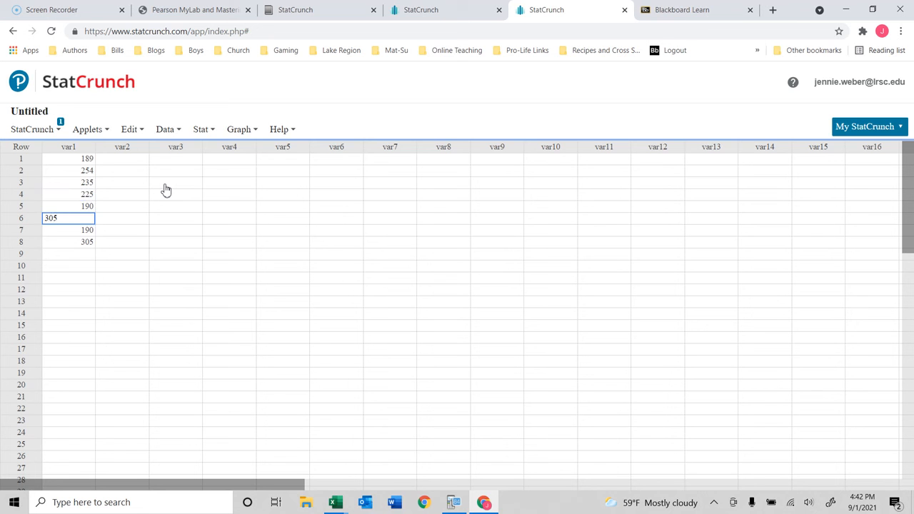
{"action": "key", "text": "Return"}
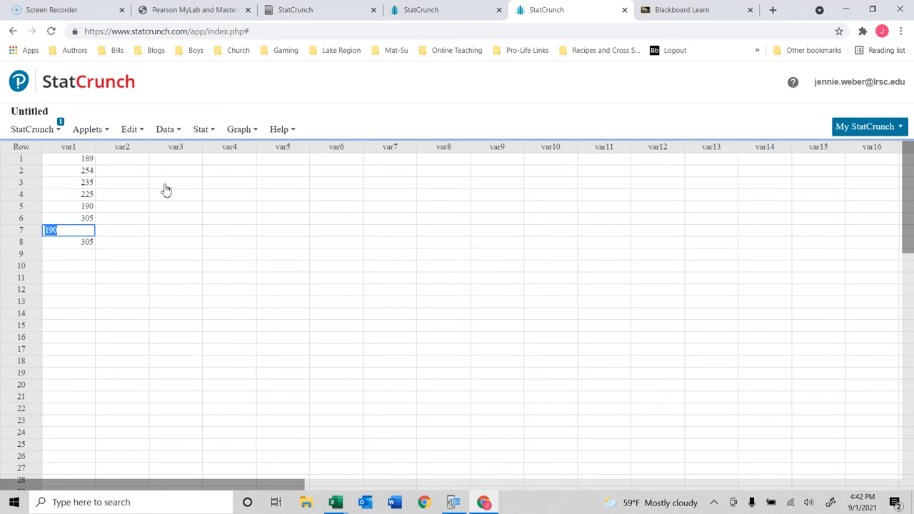
{"action": "type", "text": "195"}
{"action": "key", "text": "Return"}
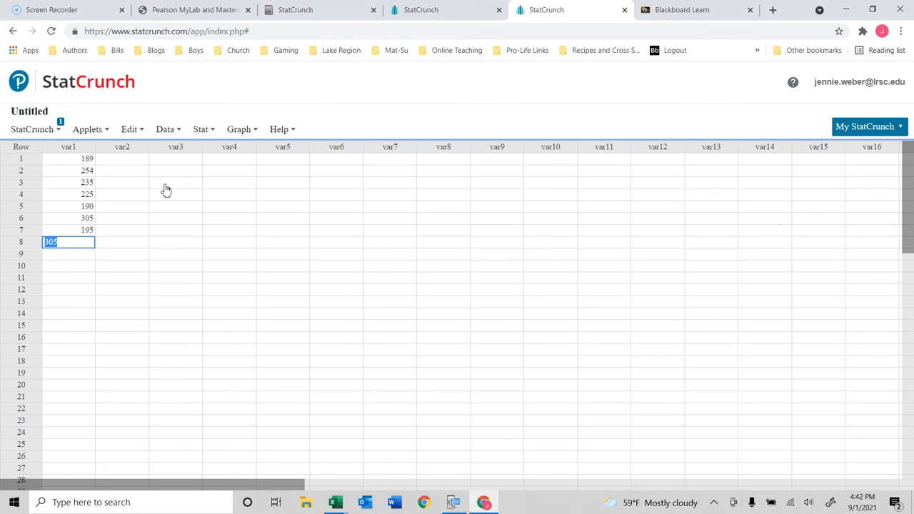
{"action": "type", "text": "202"}
{"action": "key", "text": "Return"}
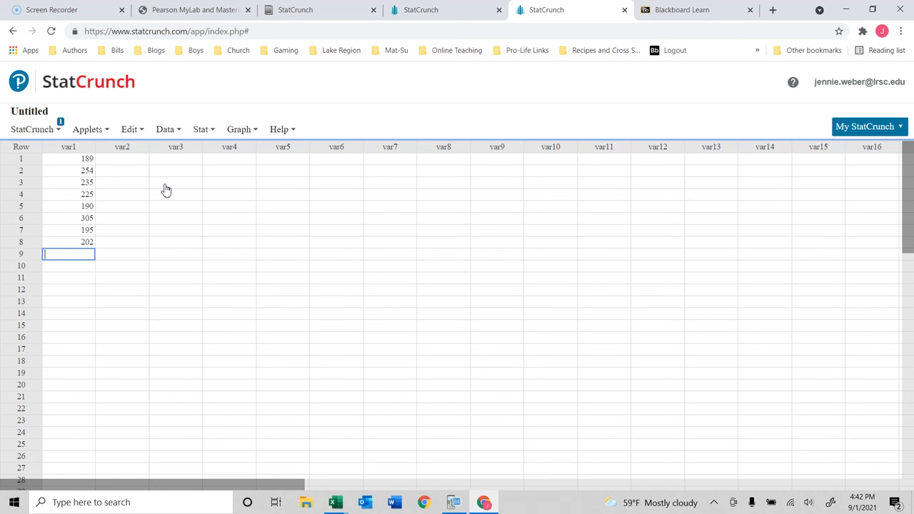
Step: Enter 190, 252 and 305 in rows 9 to 11 of var1
{"action": "type", "text": "190"}
{"action": "key", "text": "Return"}
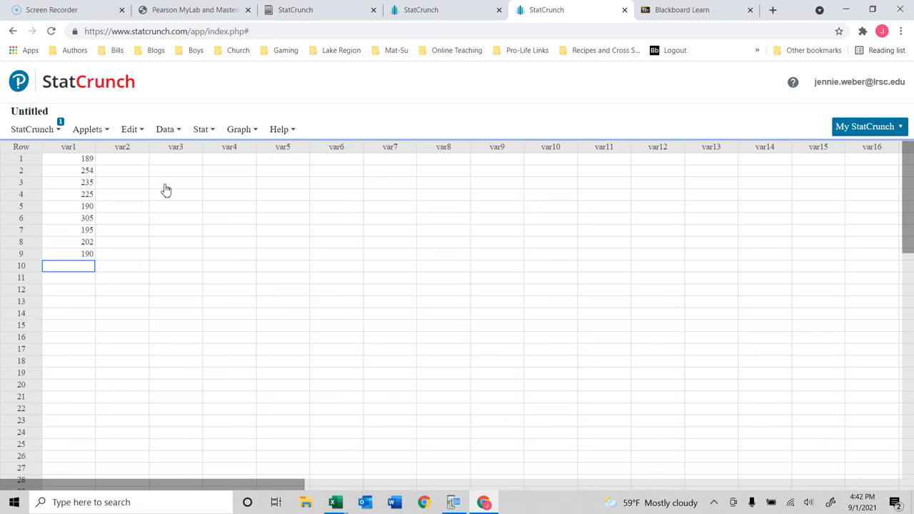
{"action": "type", "text": "252"}
{"action": "key", "text": "Return"}
{"action": "type", "text": "305"}
{"action": "key", "text": "Return"}
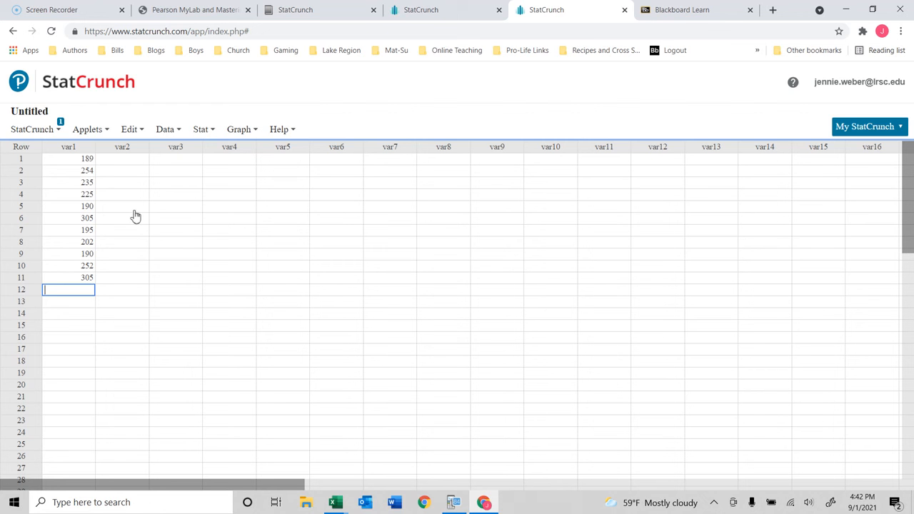
Step: Check the values entered in the var1 column row by row
{"action": "key", "text": "Up"}
{"action": "key", "text": "Up"}
{"action": "key", "text": "Up"}
{"action": "key", "text": "Up"}
{"action": "key", "text": "Up"}
{"action": "key", "text": "Up"}
{"action": "key", "text": "Up"}
{"action": "key", "text": "Up"}
{"action": "key", "text": "Up"}
{"action": "key", "text": "Up"}
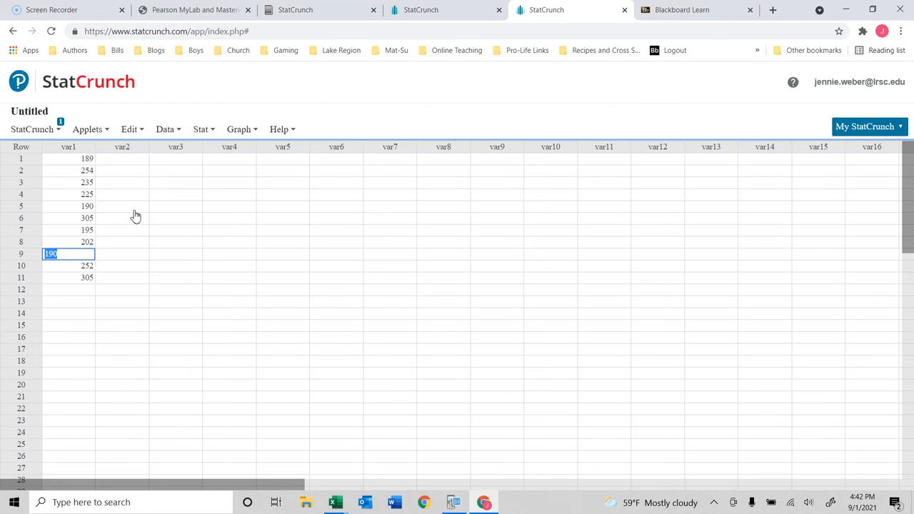
{"action": "key", "text": "Down"}
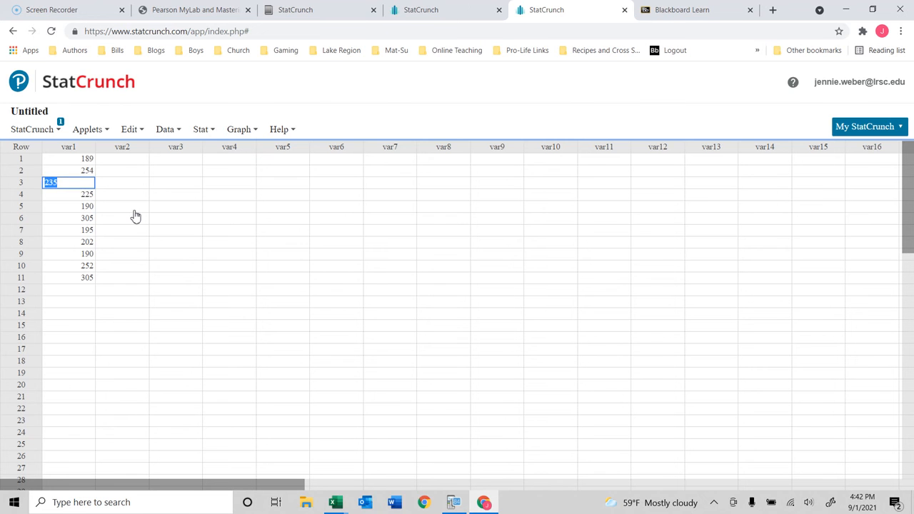
{"action": "key", "text": "Down"}
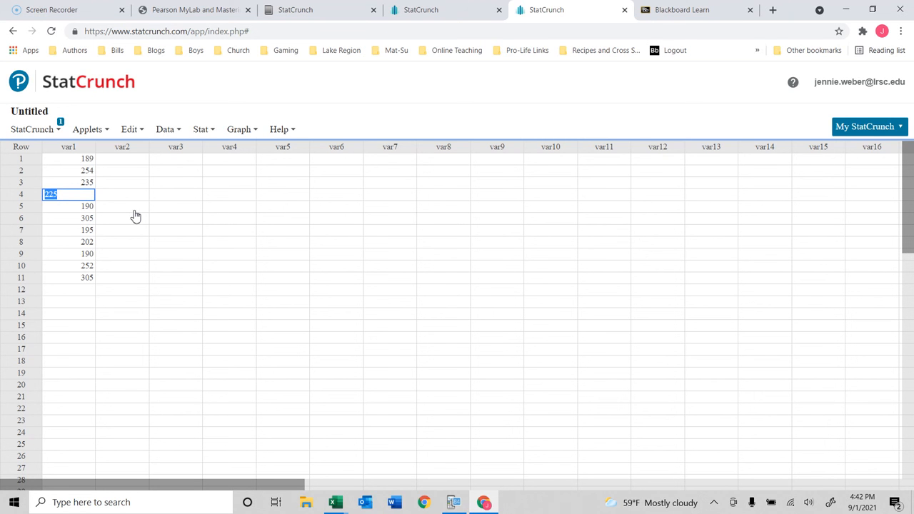
{"action": "key", "text": "Down"}
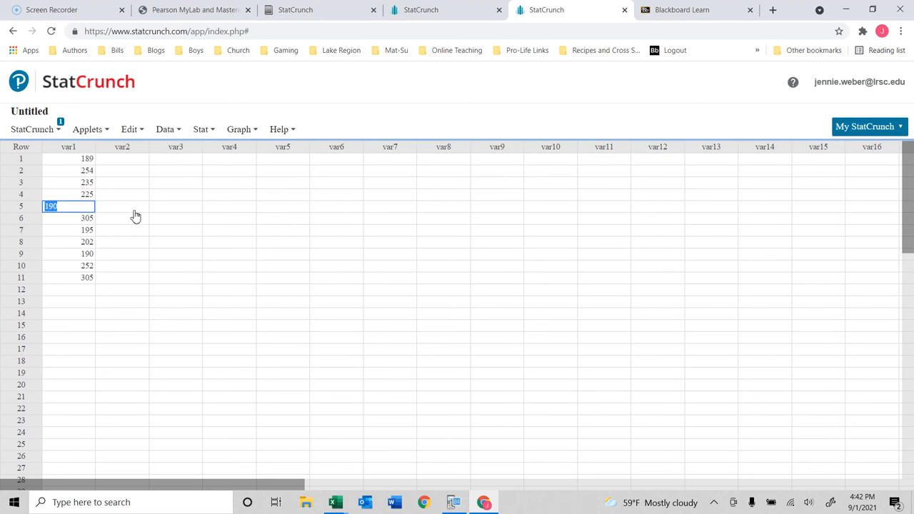
{"action": "key", "text": "Down"}
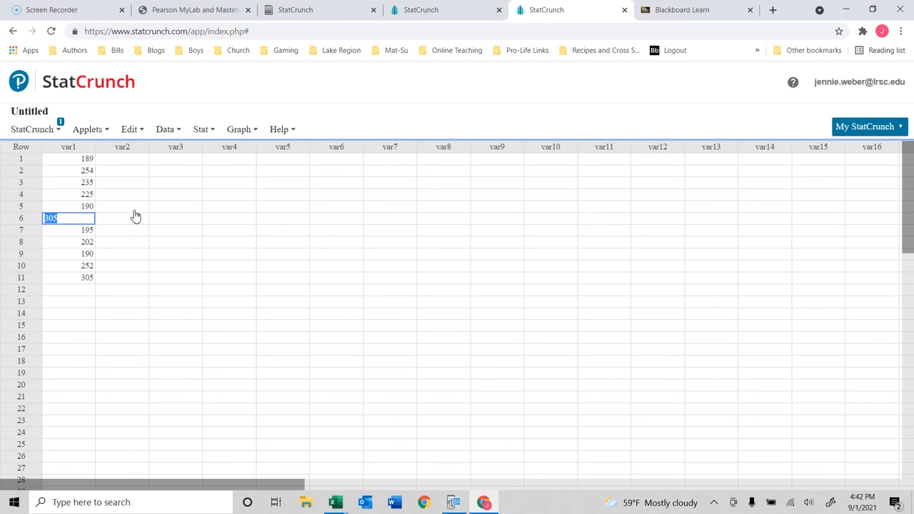
{"action": "key", "text": "Down"}
{"action": "key", "text": "Down"}
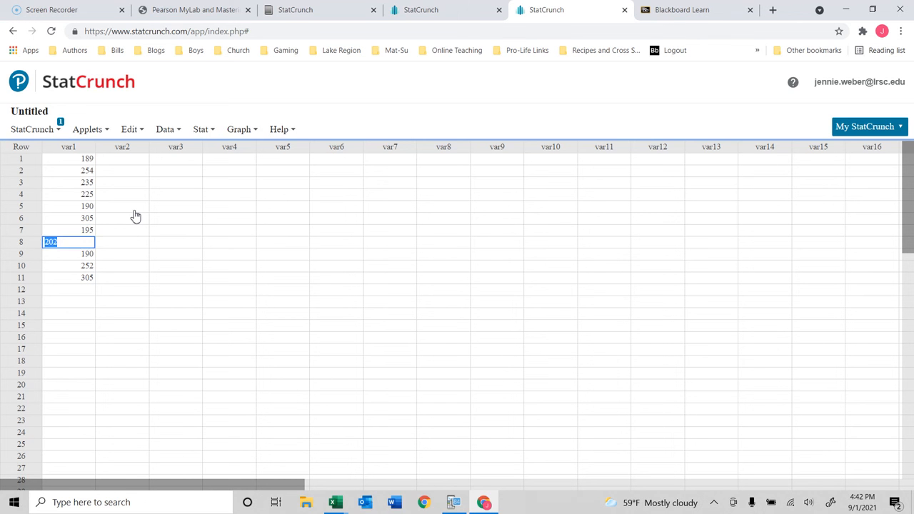
{"action": "key", "text": "Down"}
{"action": "key", "text": "Down"}
{"action": "key", "text": "Down"}
{"action": "key", "text": "Down"}
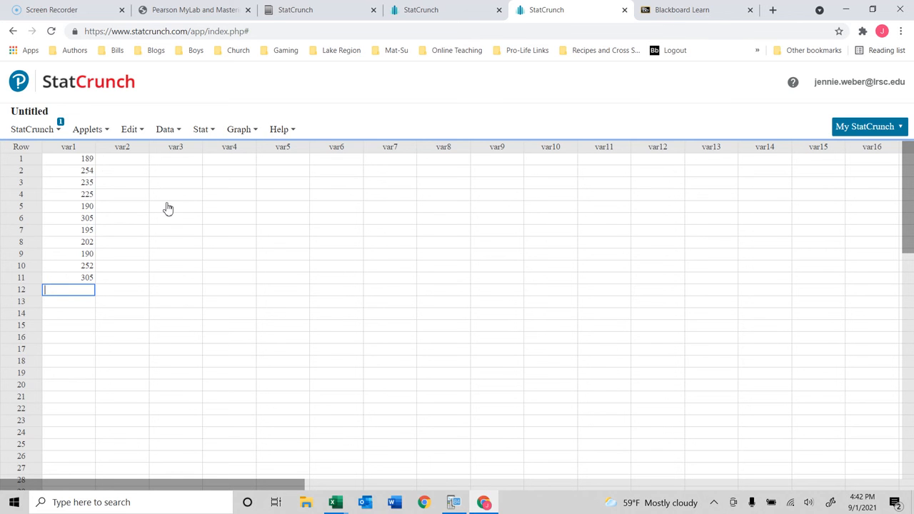
Step: Rename the var1 column as FB Weights
{"action": "left_click", "coordinate": [88, 148]}
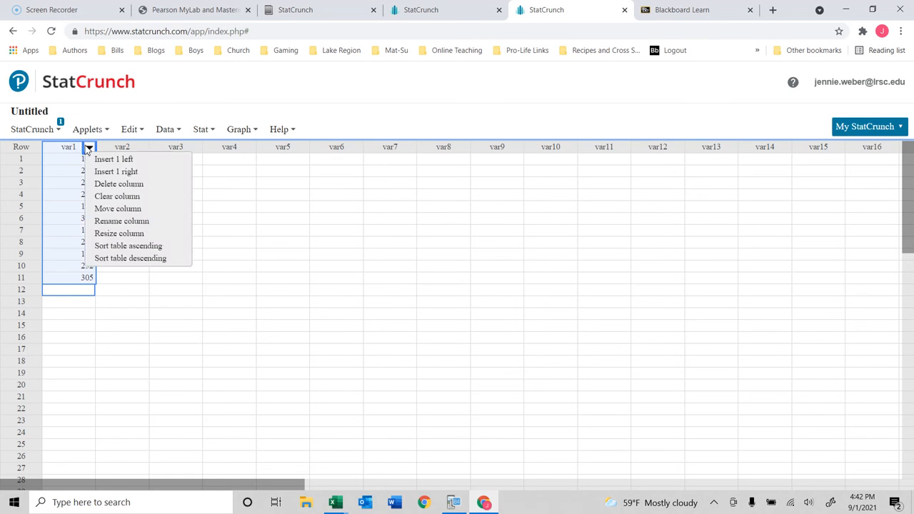
{"action": "left_click", "coordinate": [69, 147]}
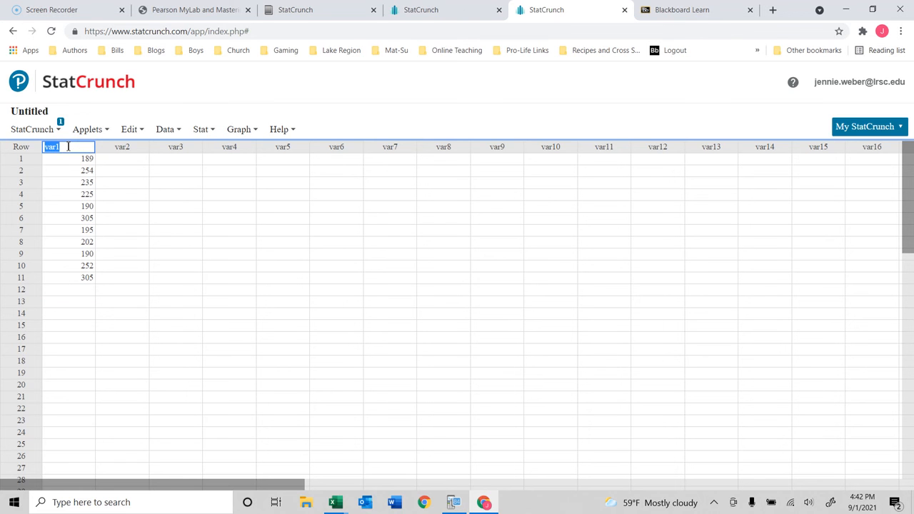
{"action": "type", "text": "FB Weight"}
{"action": "key", "text": "Return"}
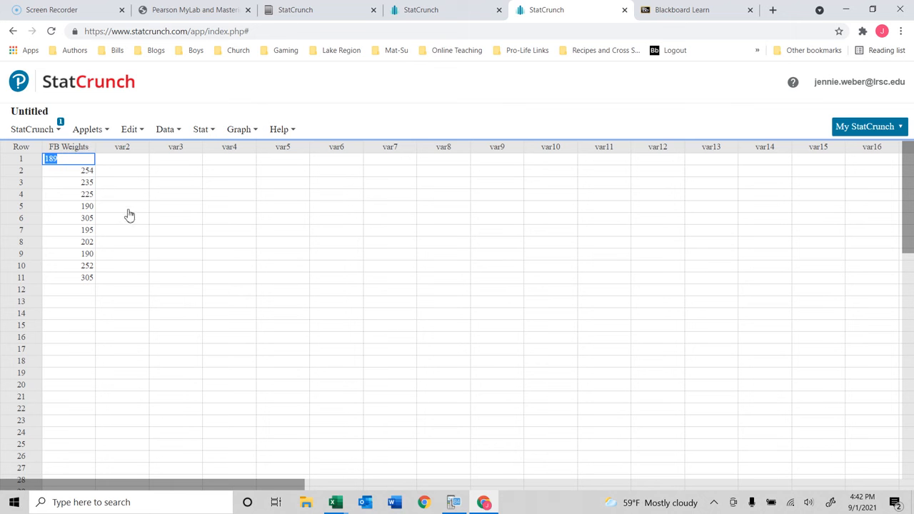
{"action": "left_click", "coordinate": [154, 254]}
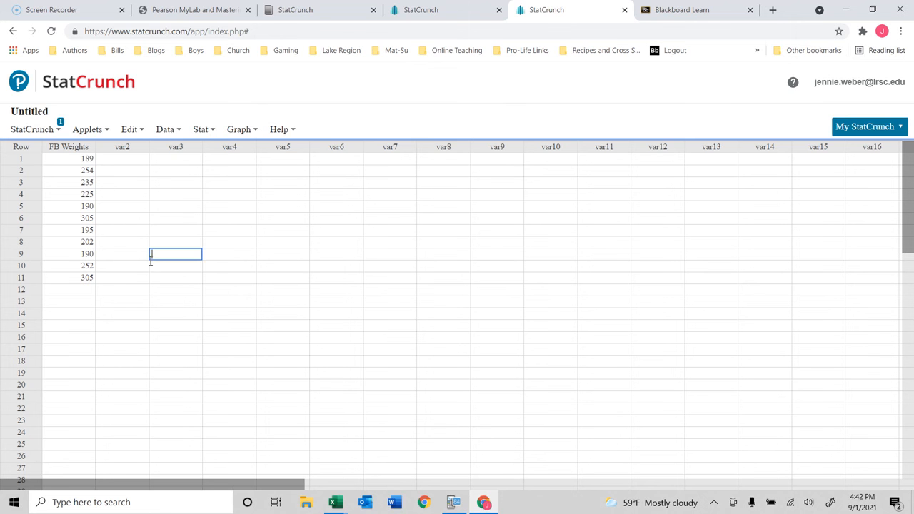
{"action": "left_click", "coordinate": [35, 315]}
{"action": "left_click", "coordinate": [80, 301]}
{"action": "left_click", "coordinate": [127, 301]}
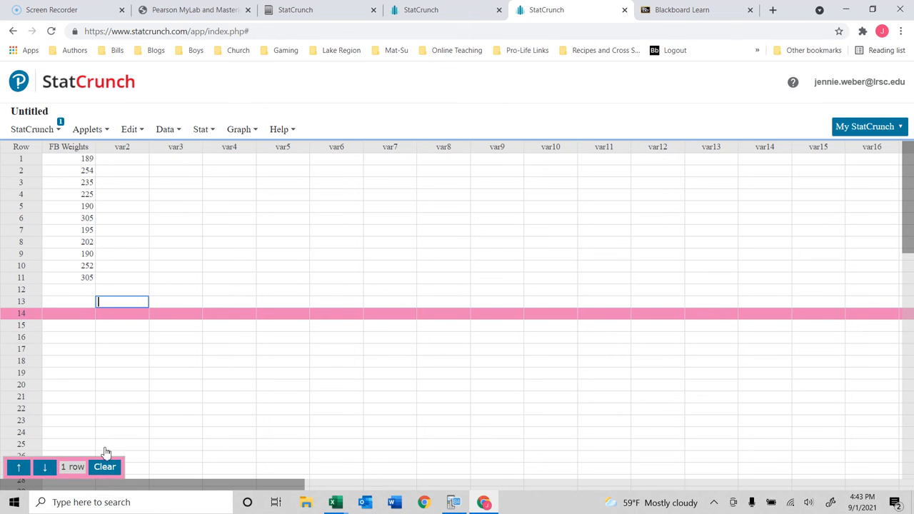
{"action": "left_click", "coordinate": [105, 468]}
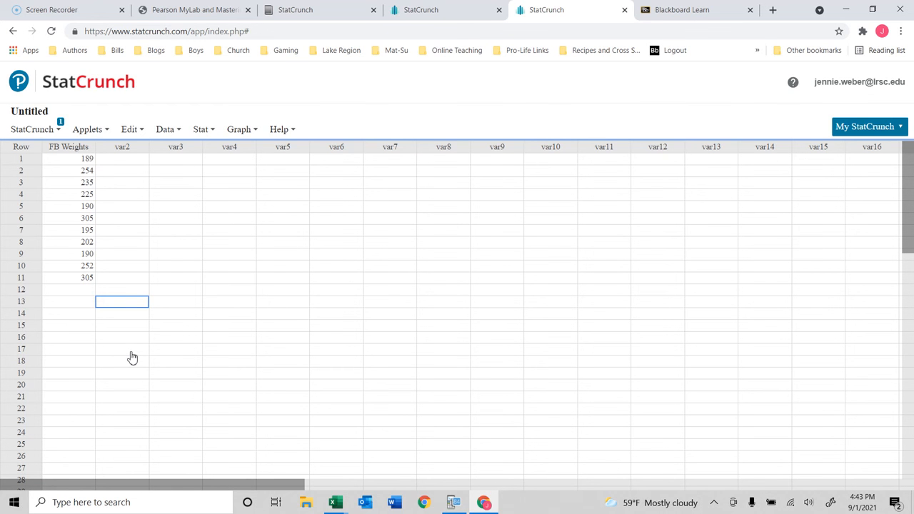
Step: Sort the table in ascending order by the FB Weights column
{"action": "scroll", "coordinate": [93, 157], "scroll_direction": "down", "scroll_amount": 1}
{"action": "left_click", "coordinate": [89, 147]}
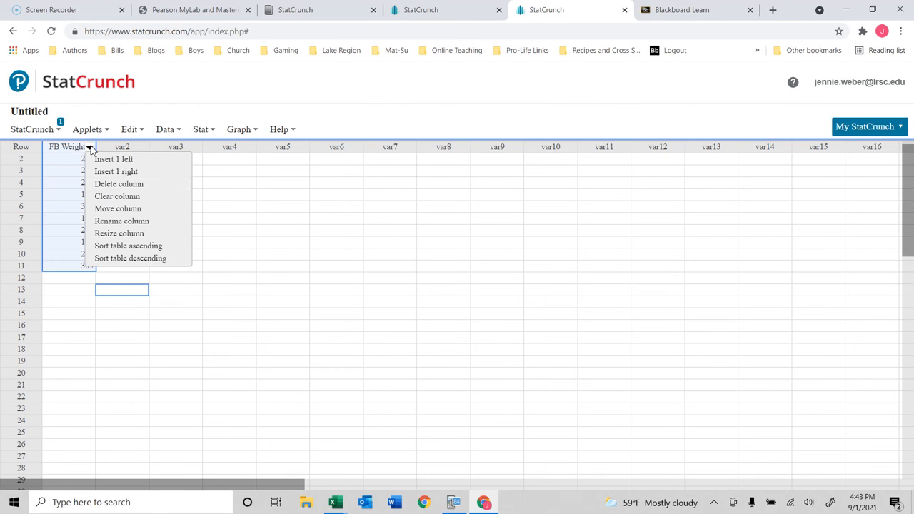
{"action": "left_click", "coordinate": [120, 246]}
{"action": "left_click", "coordinate": [76, 300]}
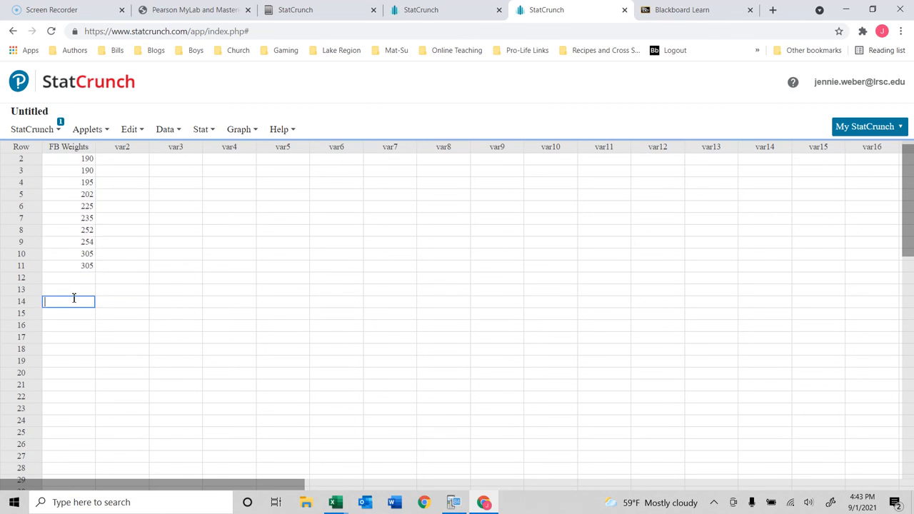
{"action": "scroll", "coordinate": [64, 205], "scroll_direction": "down", "scroll_amount": 1}
{"action": "scroll", "coordinate": [70, 288], "scroll_direction": "up", "scroll_amount": 2}
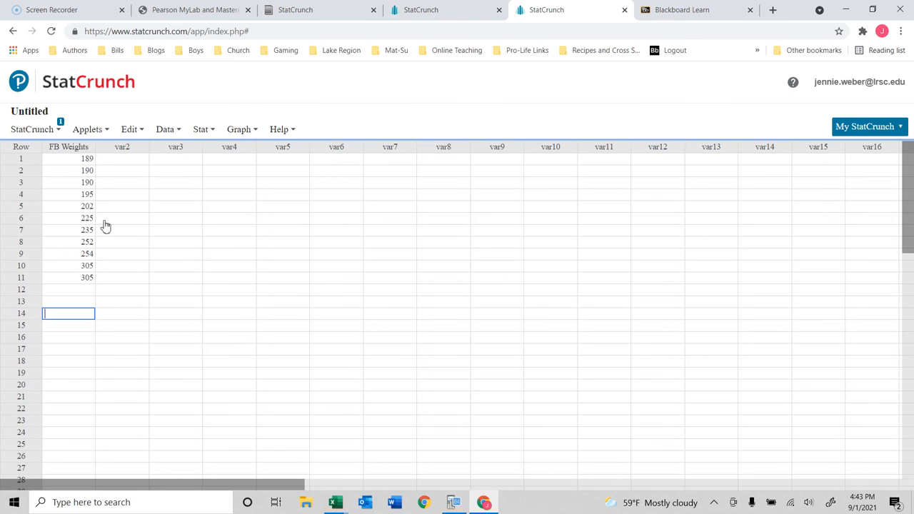
{"action": "left_click", "coordinate": [199, 132]}
{"action": "left_click", "coordinate": [199, 133]}
{"action": "left_click", "coordinate": [198, 133]}
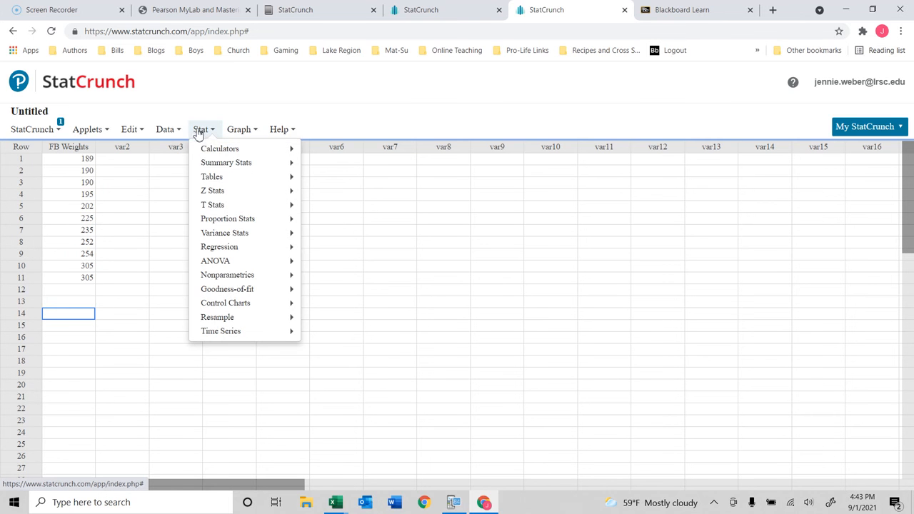
{"action": "mouse_move", "coordinate": [243, 163]}
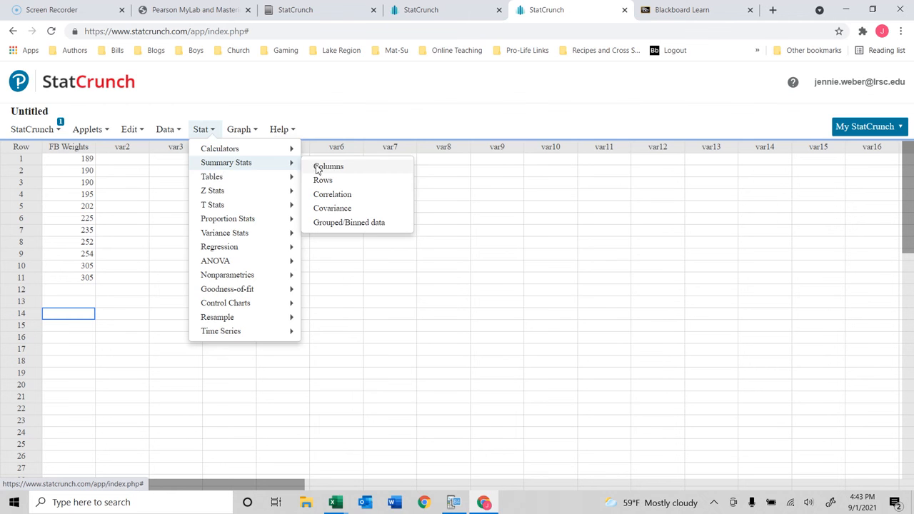
{"action": "left_click", "coordinate": [318, 167]}
{"action": "left_click", "coordinate": [340, 122]}
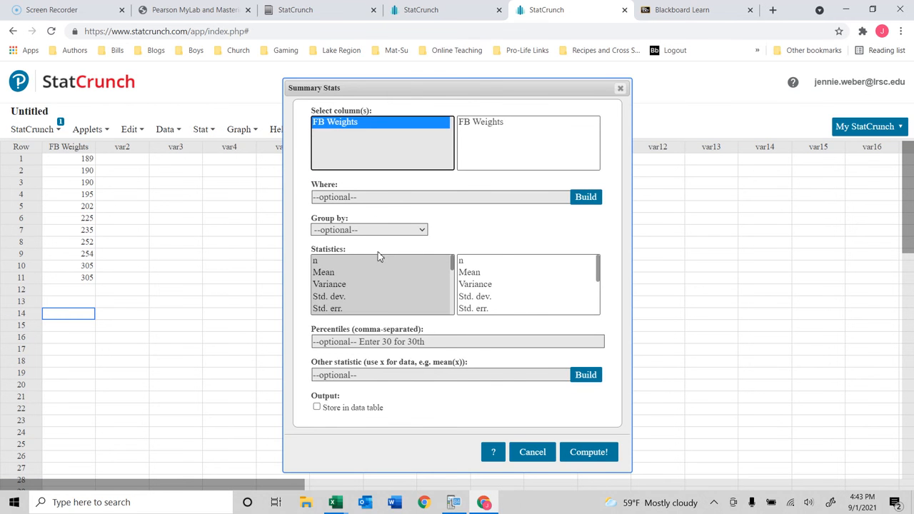
{"action": "scroll", "coordinate": [565, 275], "scroll_direction": "down", "scroll_amount": 1}
{"action": "scroll", "coordinate": [564, 276], "scroll_direction": "down", "scroll_amount": 2}
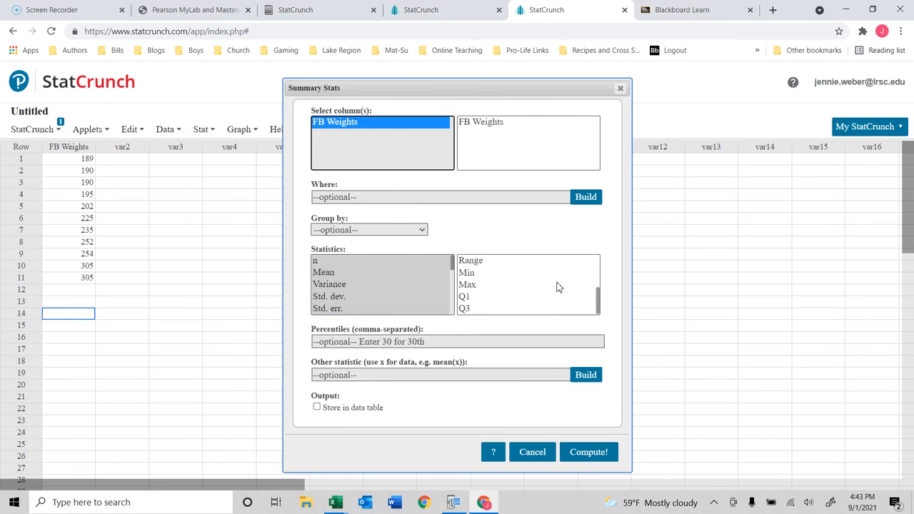
{"action": "left_click_drag", "start_coordinate": [455, 266], "coordinate": [454, 315]}
{"action": "left_click", "coordinate": [368, 310]}
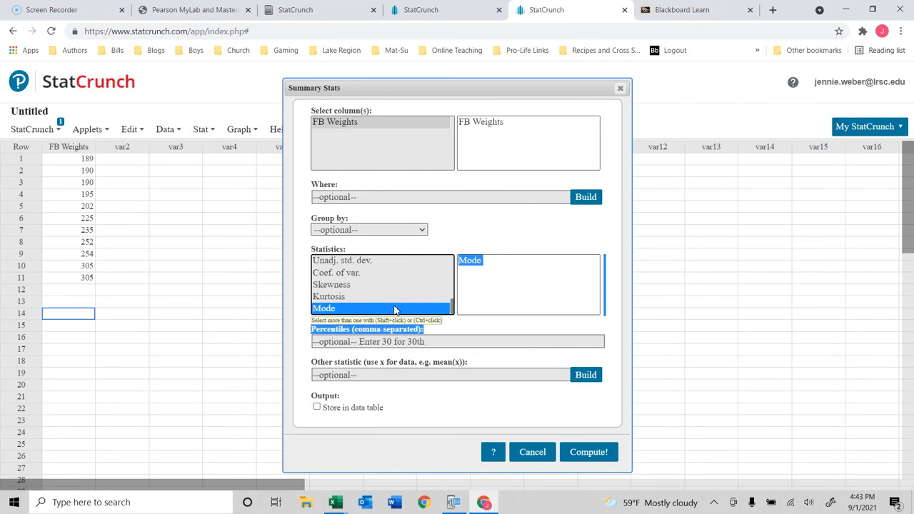
{"action": "scroll", "coordinate": [402, 296], "scroll_direction": "up", "scroll_amount": 5}
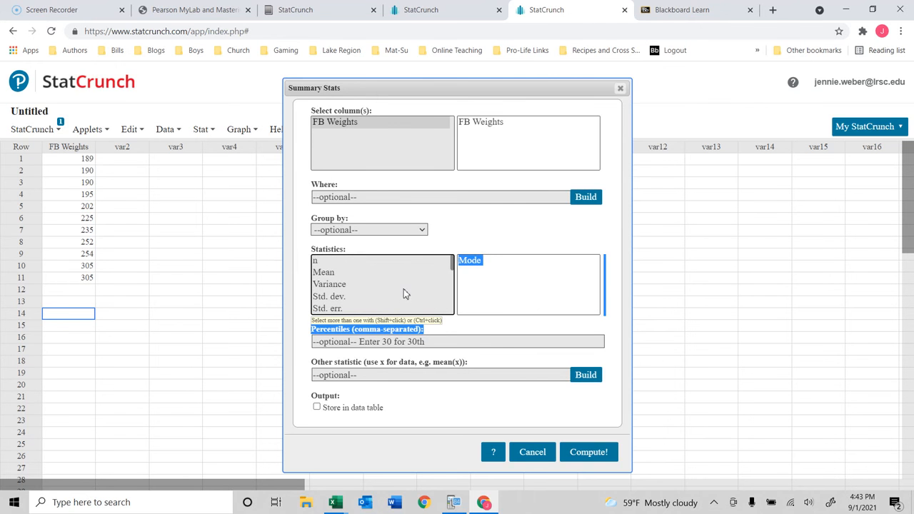
{"action": "left_click", "coordinate": [368, 264]}
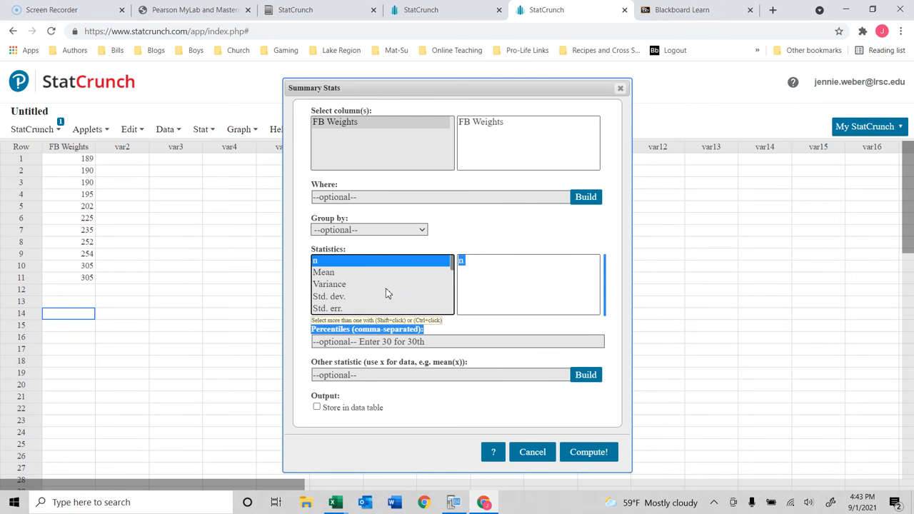
{"action": "left_click", "coordinate": [533, 453]}
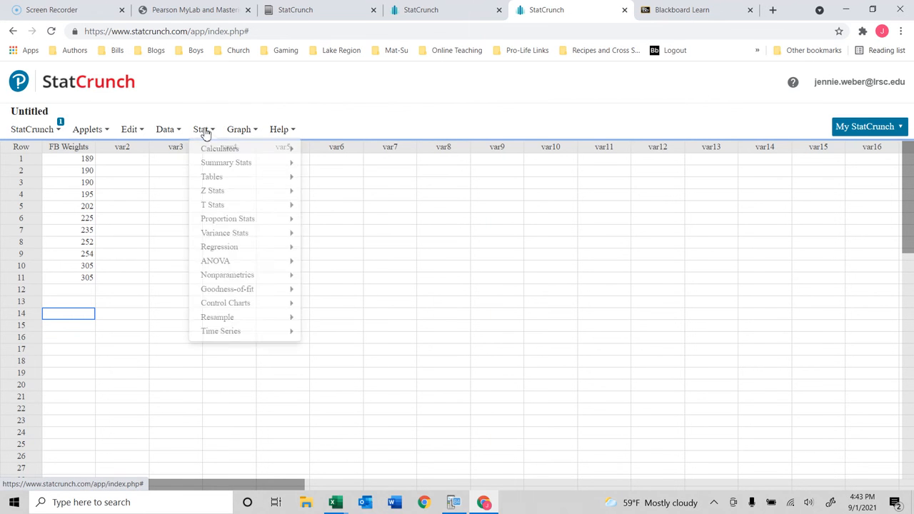
Step: Compute column summary statistics for FB Weights with the default set of statistics, and close the results window
{"action": "mouse_move", "coordinate": [204, 134]}
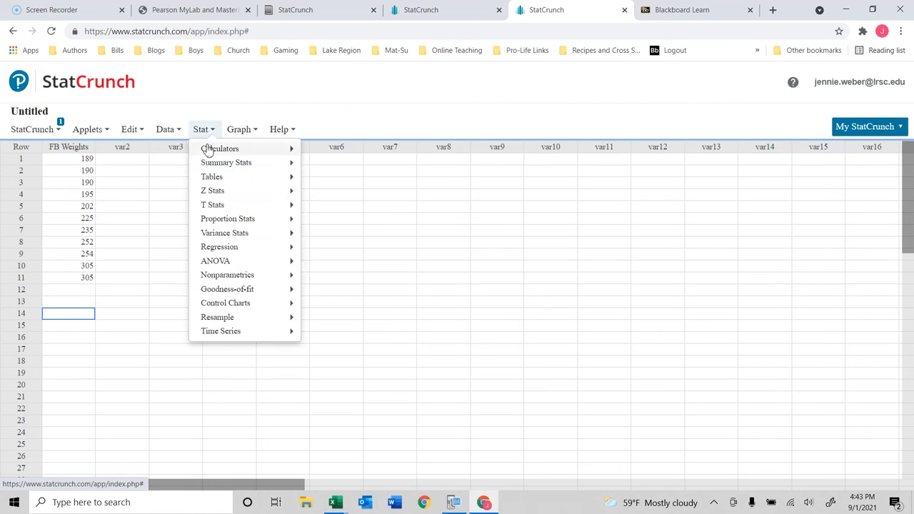
{"action": "mouse_move", "coordinate": [218, 163]}
{"action": "left_click", "coordinate": [342, 123]}
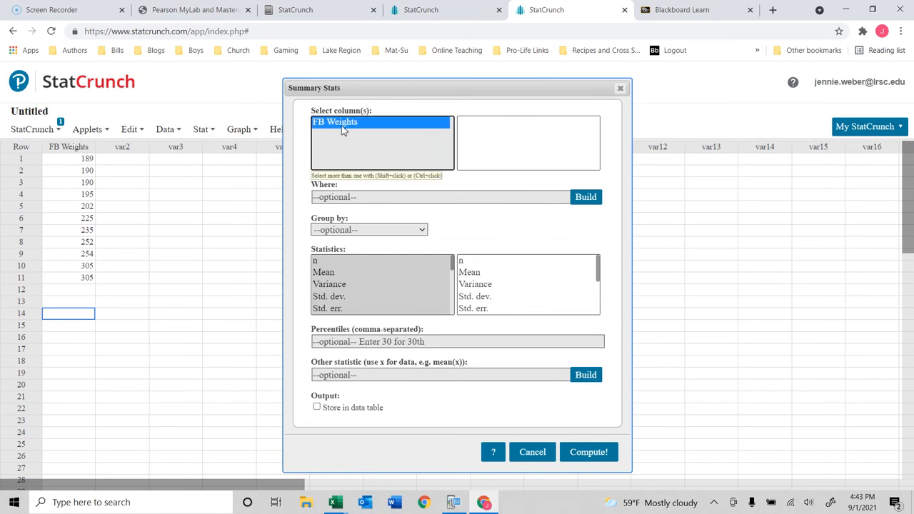
{"action": "left_click", "coordinate": [589, 456]}
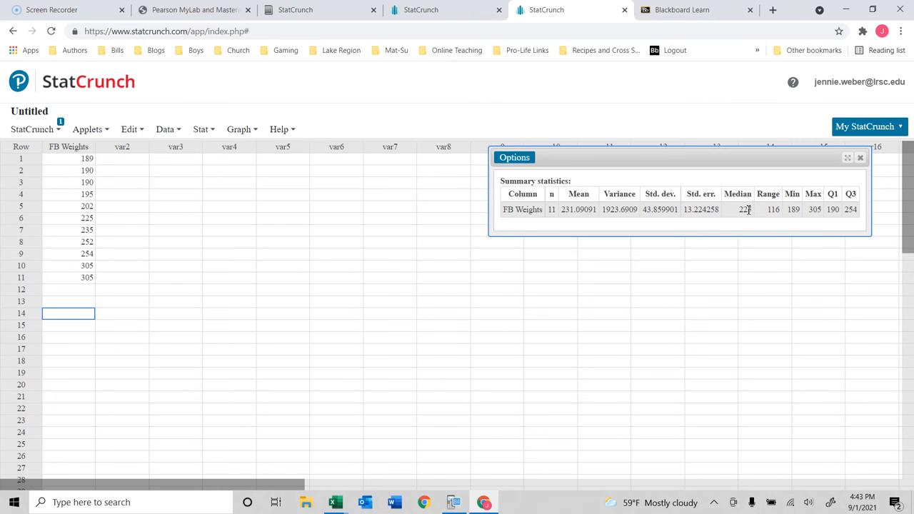
{"action": "left_click", "coordinate": [861, 158]}
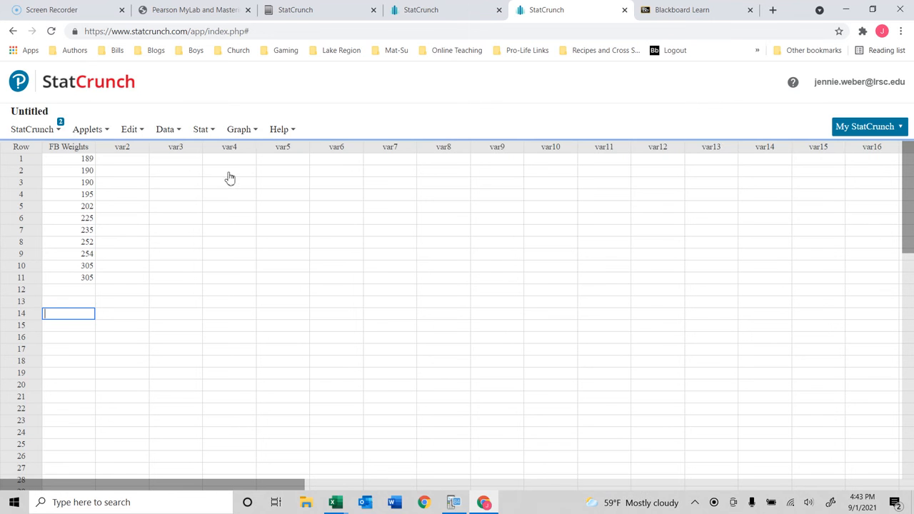
Step: Compute column summary statistics for FB Weights with Mode as the only statistic, and close the results window
{"action": "left_click", "coordinate": [204, 131]}
{"action": "mouse_move", "coordinate": [255, 164]}
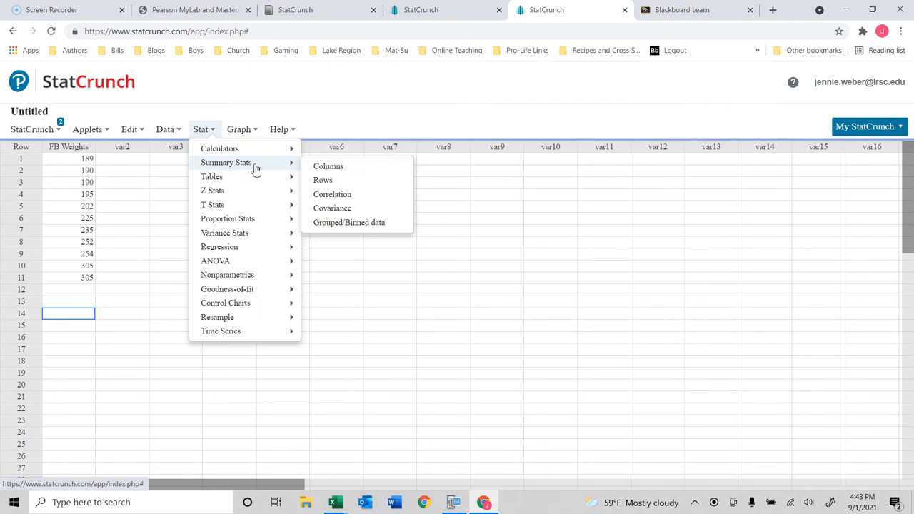
{"action": "left_click", "coordinate": [318, 167]}
{"action": "scroll", "coordinate": [391, 286], "scroll_direction": "down", "scroll_amount": 5}
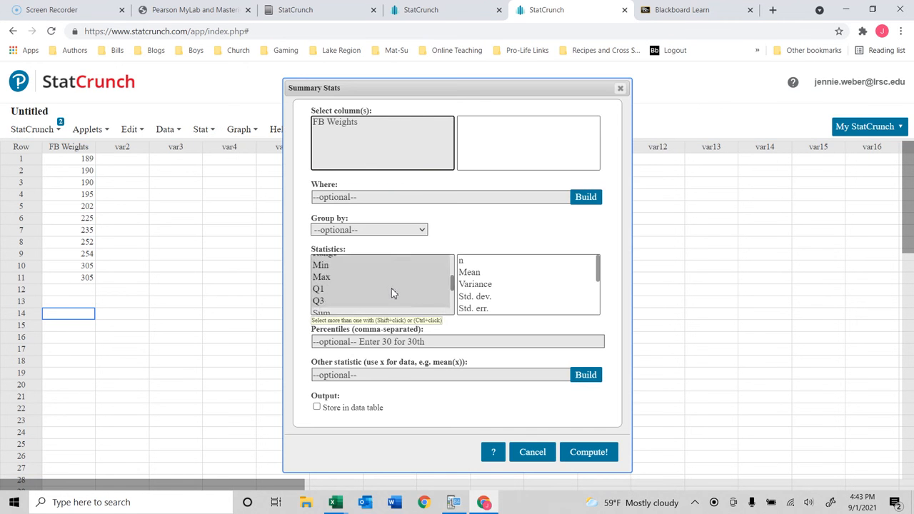
{"action": "left_click", "coordinate": [349, 308]}
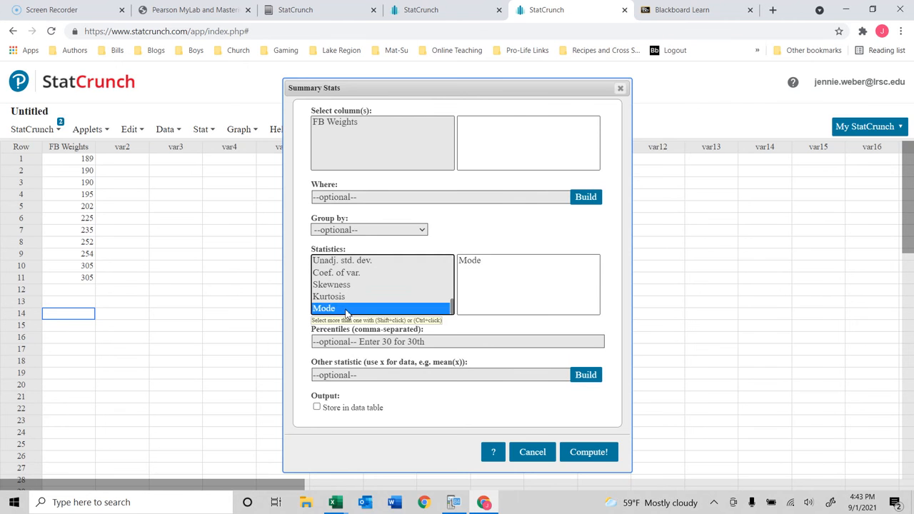
{"action": "left_click", "coordinate": [582, 453]}
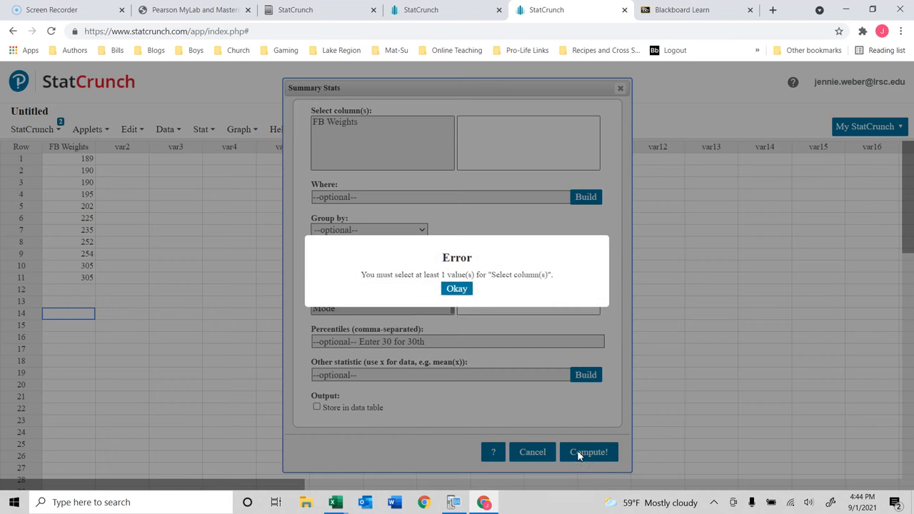
{"action": "left_click", "coordinate": [457, 289]}
{"action": "left_click", "coordinate": [329, 122]}
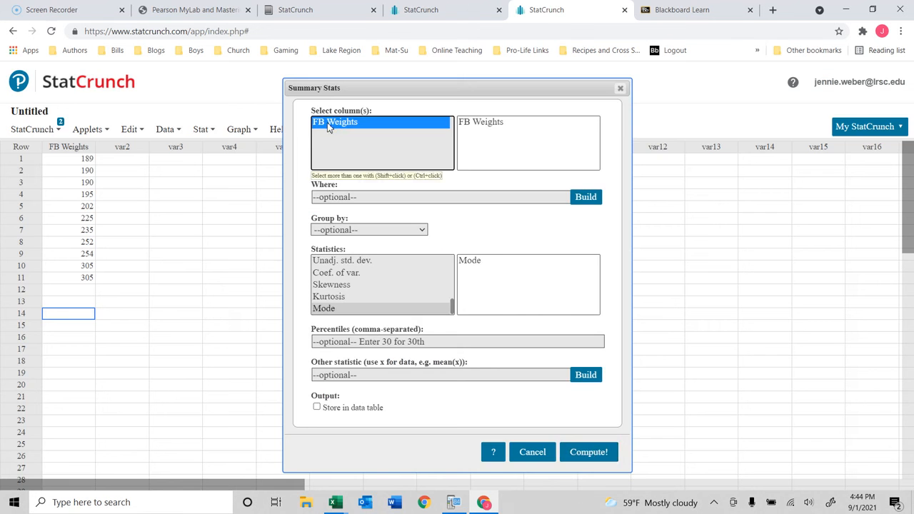
{"action": "left_click", "coordinate": [589, 454]}
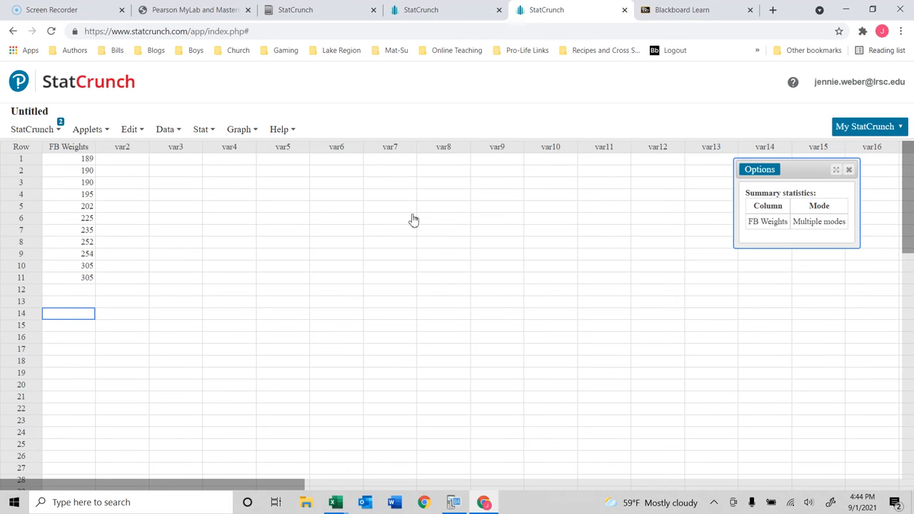
{"action": "left_click", "coordinate": [762, 289]}
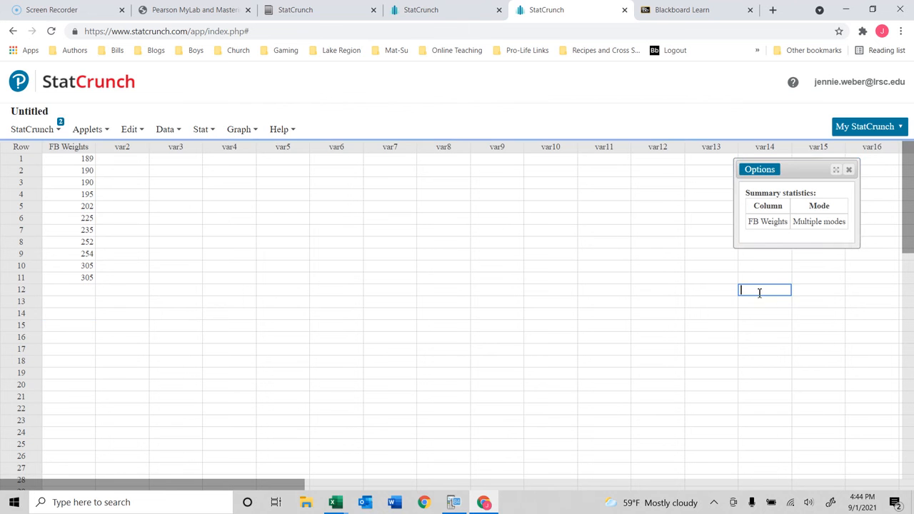
{"action": "left_click", "coordinate": [849, 172]}
Step: Run the Mode calculation for FB Weights once more without grouping or percentiles, and dismiss its result
{"action": "left_click", "coordinate": [179, 133]}
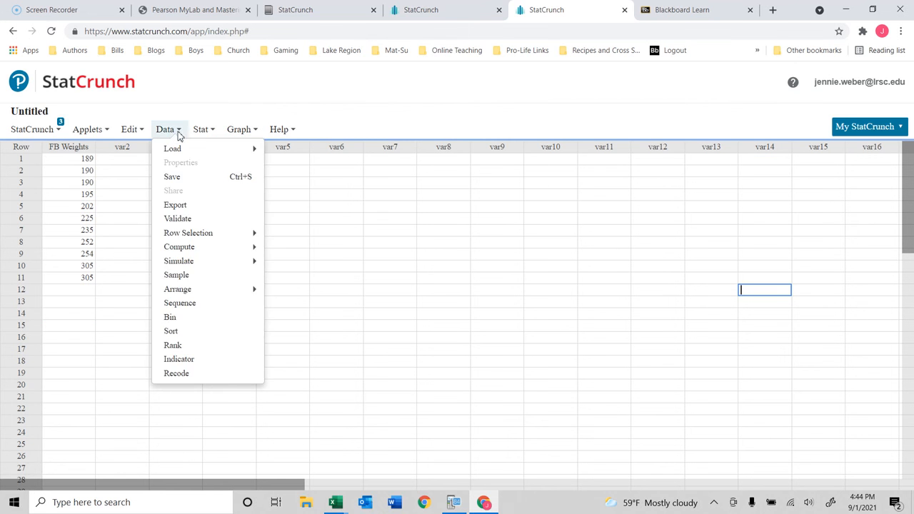
{"action": "left_click", "coordinate": [201, 131]}
{"action": "mouse_move", "coordinate": [218, 166]}
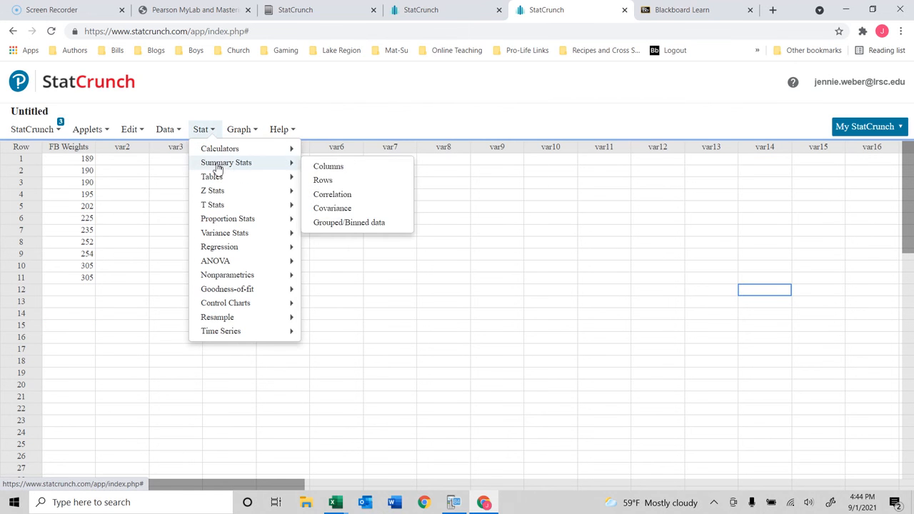
{"action": "left_click", "coordinate": [342, 171]}
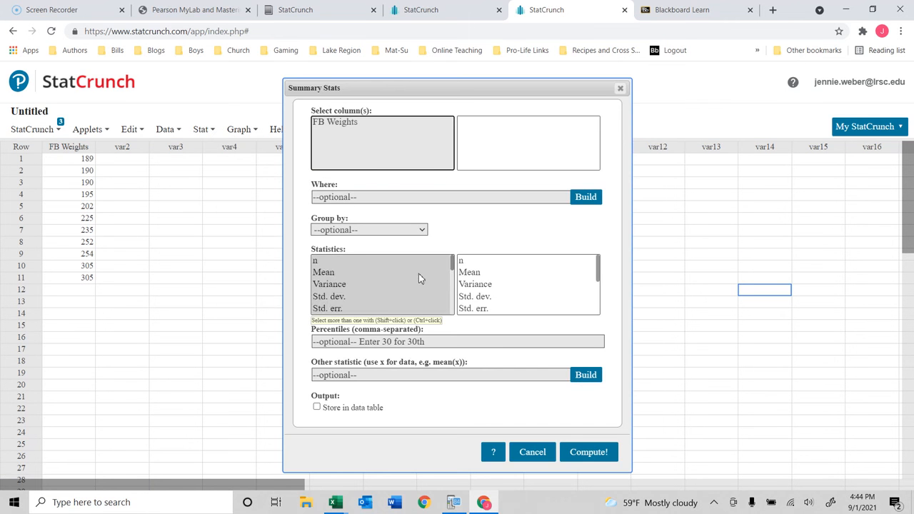
{"action": "scroll", "coordinate": [397, 290], "scroll_direction": "down", "scroll_amount": 5}
{"action": "scroll", "coordinate": [372, 296], "scroll_direction": "up", "scroll_amount": 3}
{"action": "scroll", "coordinate": [373, 298], "scroll_direction": "down", "scroll_amount": 3}
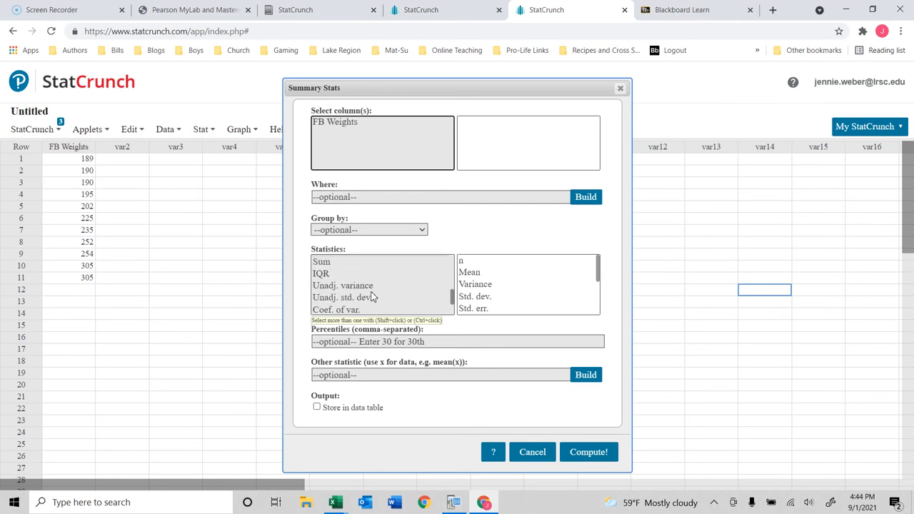
{"action": "left_click", "coordinate": [357, 309]}
{"action": "left_click", "coordinate": [378, 342]}
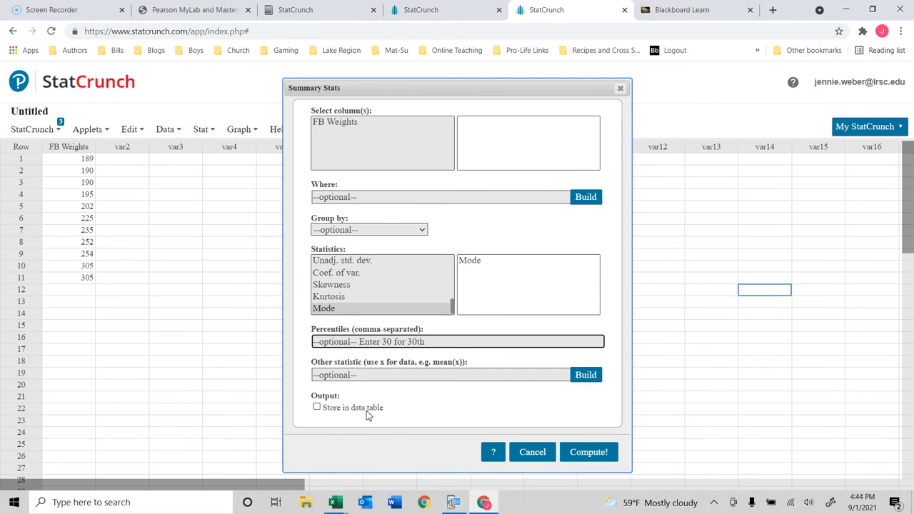
{"action": "left_click", "coordinate": [364, 230]}
{"action": "left_click", "coordinate": [368, 242]}
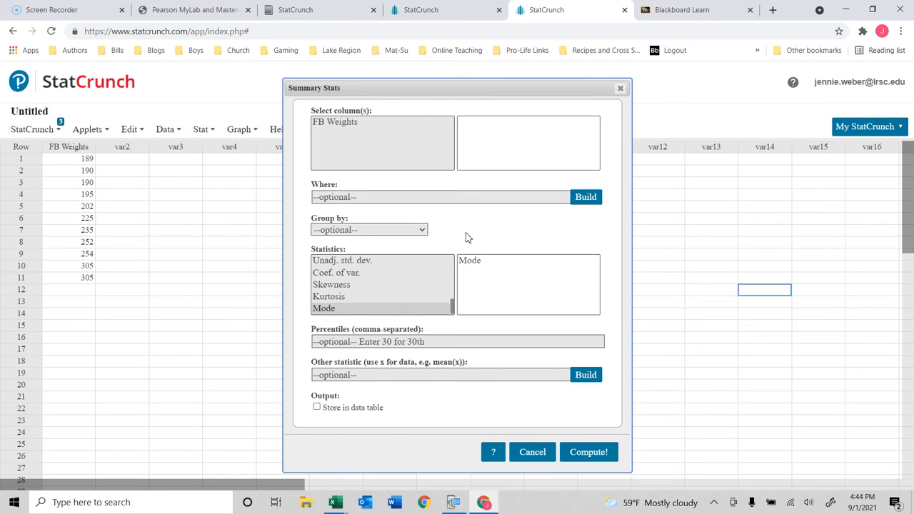
{"action": "left_click", "coordinate": [354, 123]}
{"action": "left_click", "coordinate": [580, 454]}
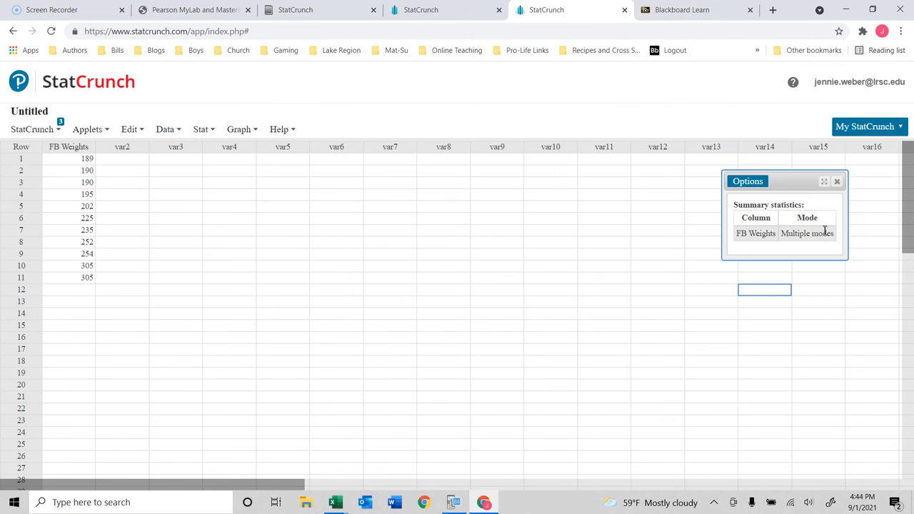
{"action": "left_click_drag", "start_coordinate": [498, 256], "coordinate": [82, 183]}
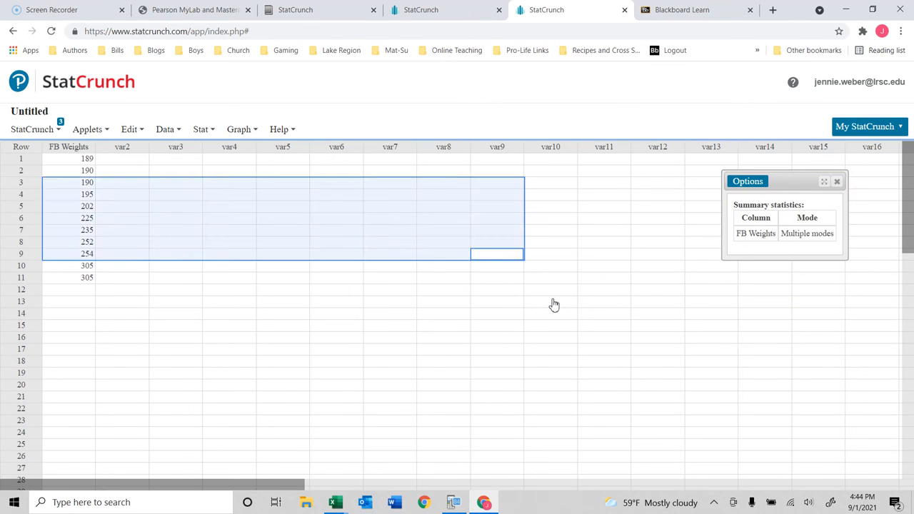
{"action": "left_click", "coordinate": [551, 300]}
{"action": "left_click", "coordinate": [841, 187]}
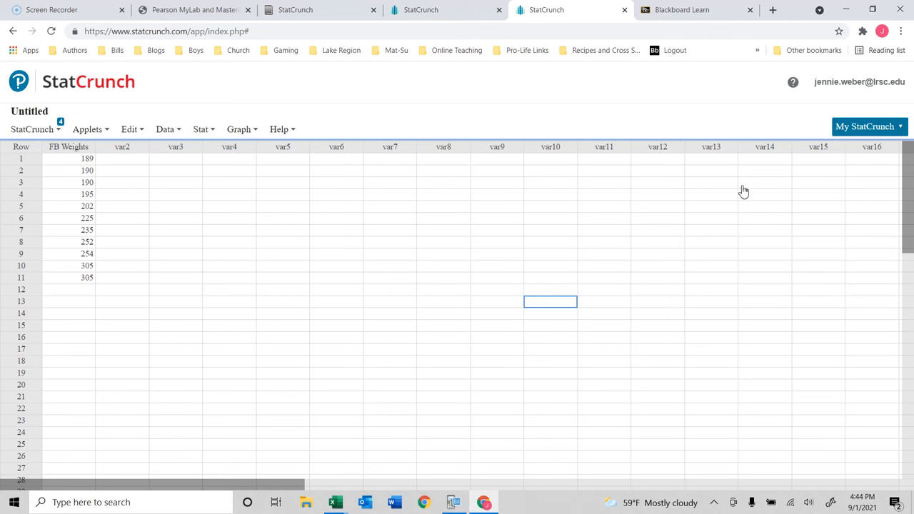
{"action": "left_click", "coordinate": [317, 170]}
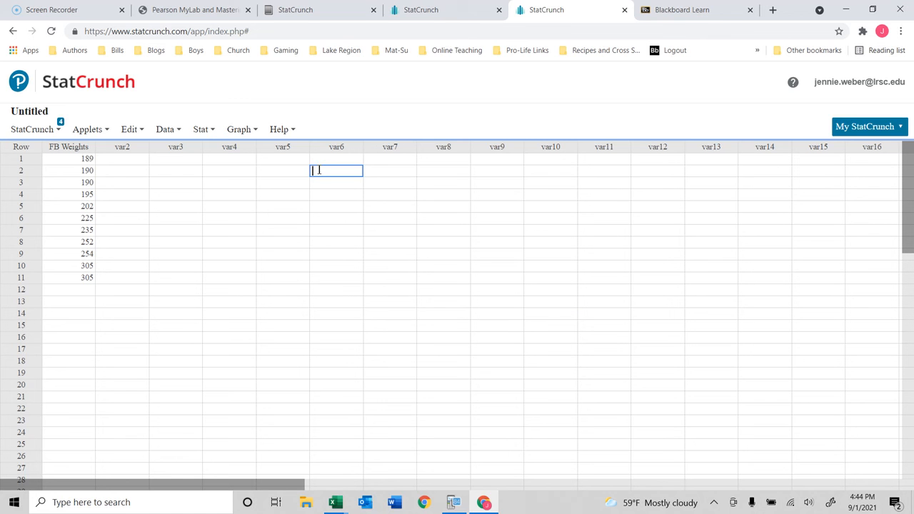
{"action": "left_click", "coordinate": [715, 504]}
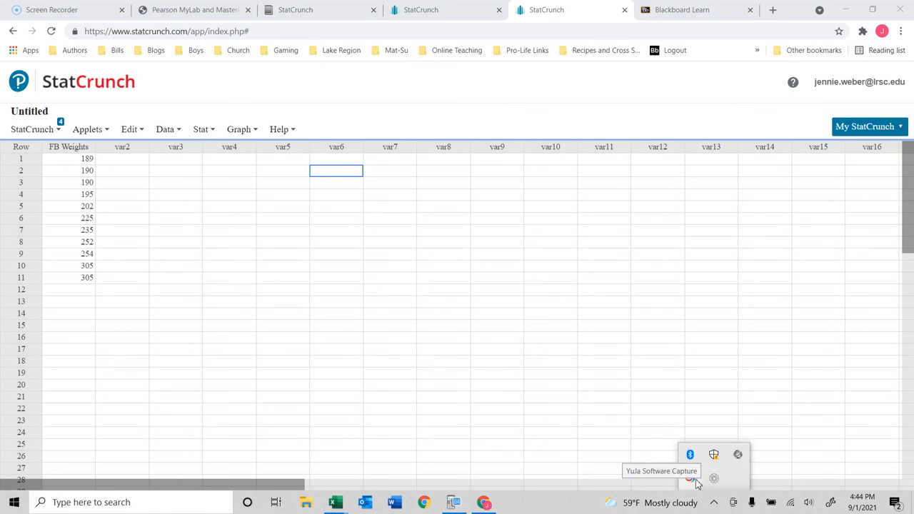